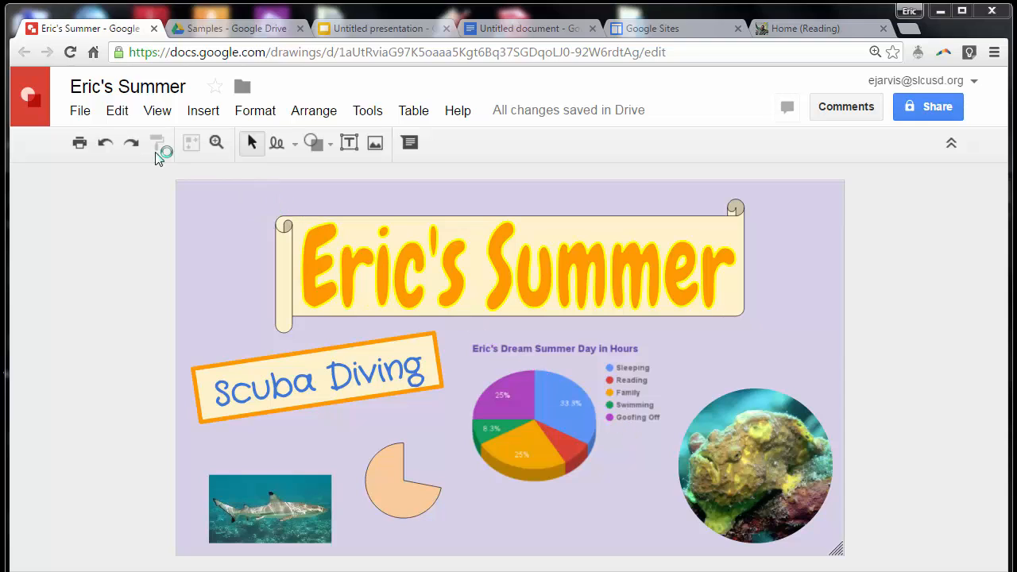
# Download the drawing as a PNG image, saving it in the InfoGraphics folder under the suggested file name.
pyautogui.click(70, 110)
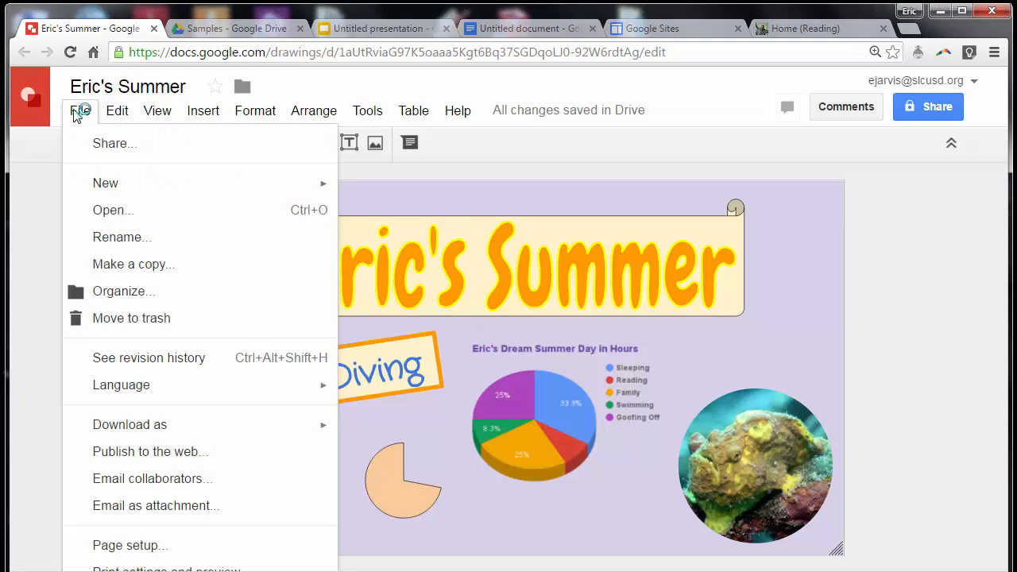
pyautogui.click(70, 111)
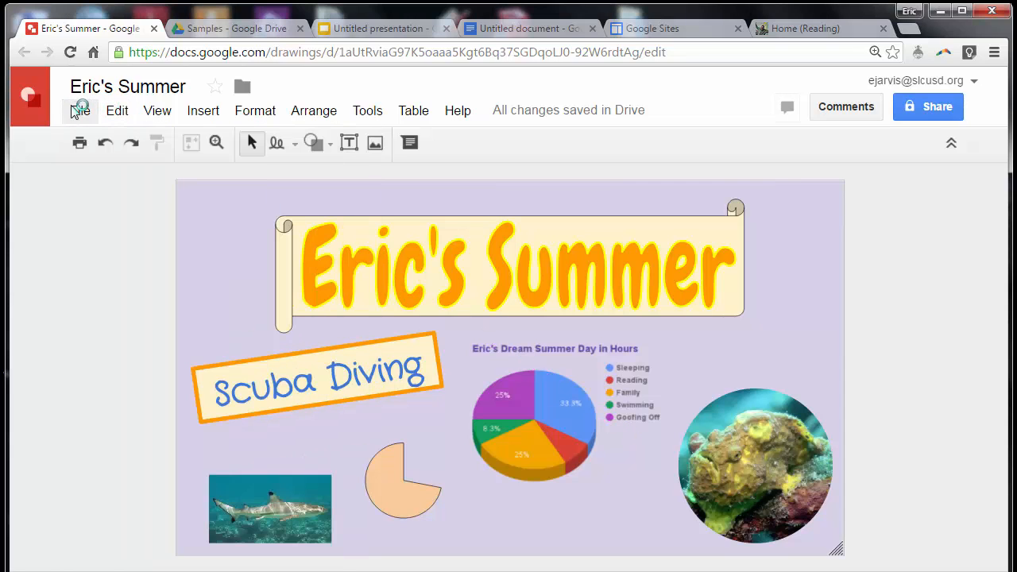
pyautogui.click(115, 89)
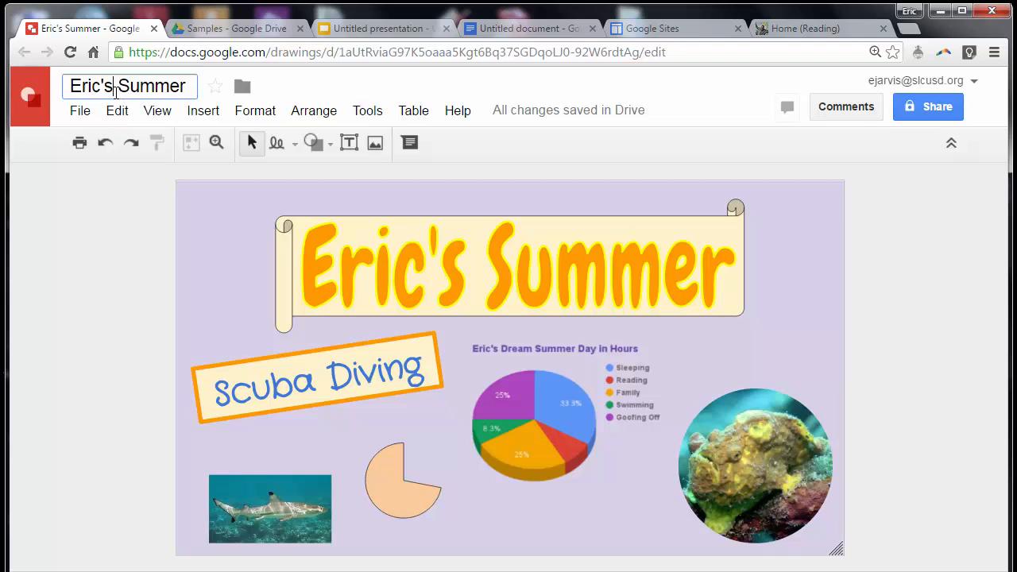
pyautogui.click(80, 112)
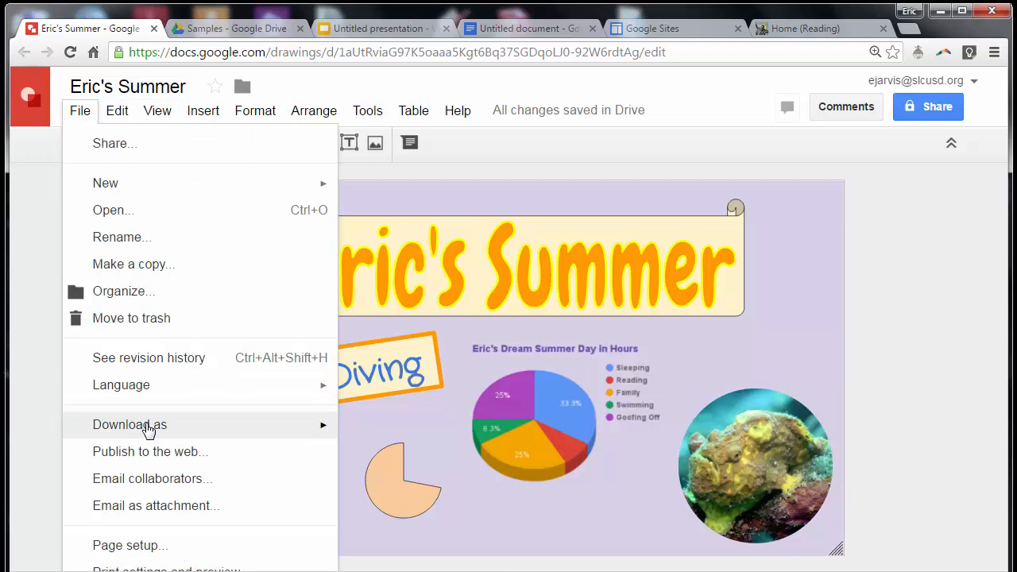
pyautogui.moveTo(146, 427)
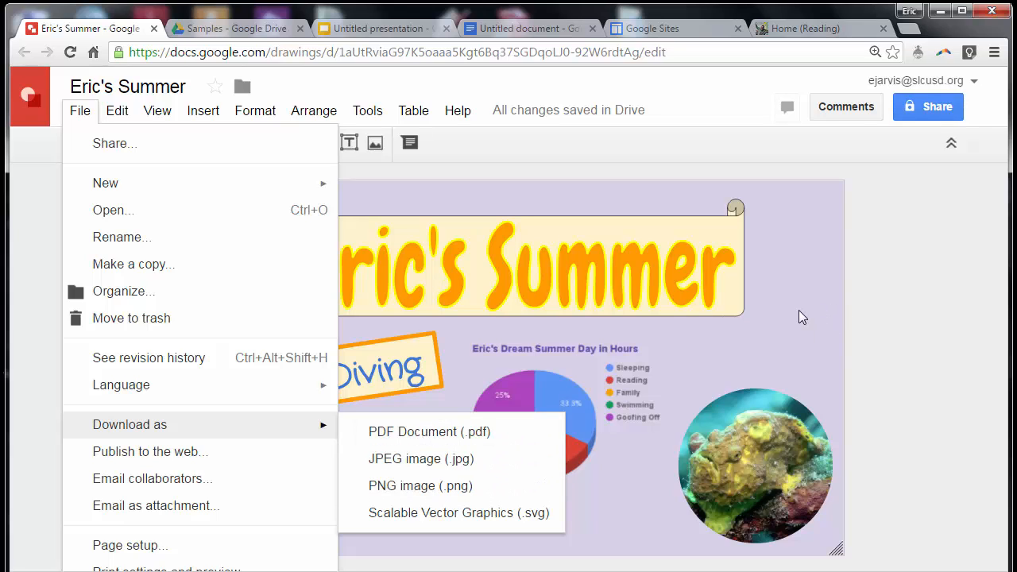
pyautogui.click(461, 493)
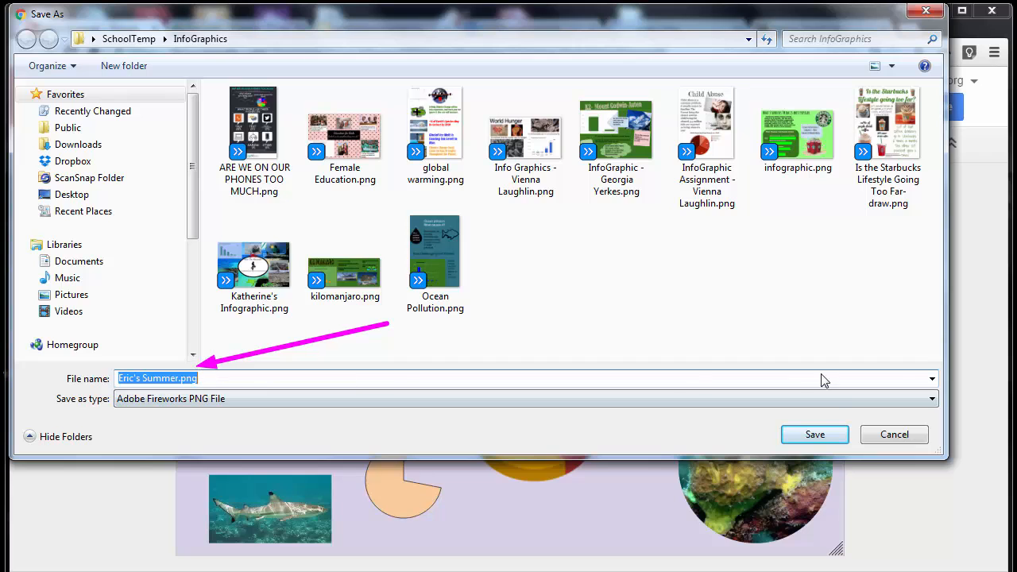
pyautogui.click(818, 433)
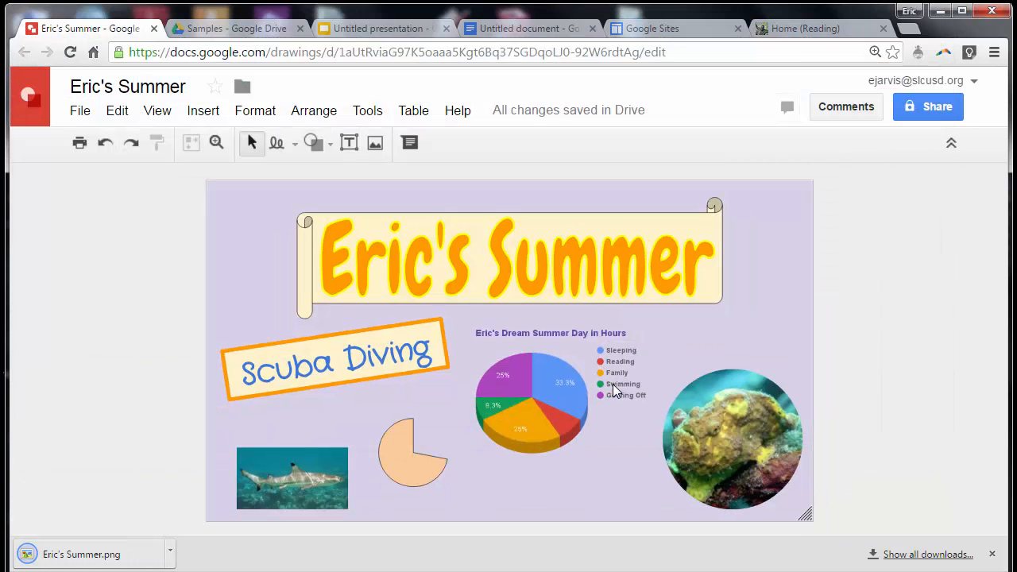
pyautogui.click(993, 554)
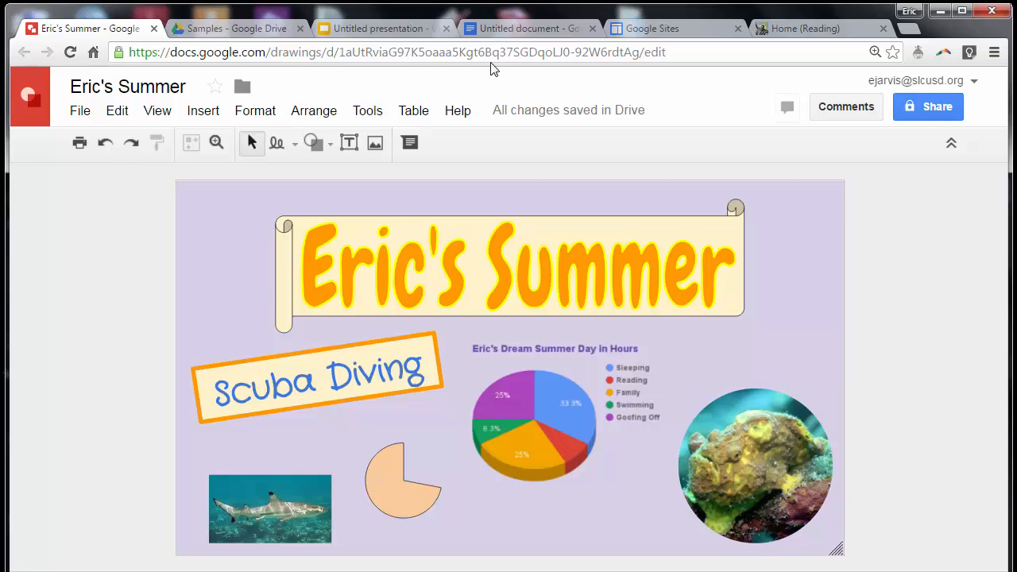
pyautogui.click(87, 115)
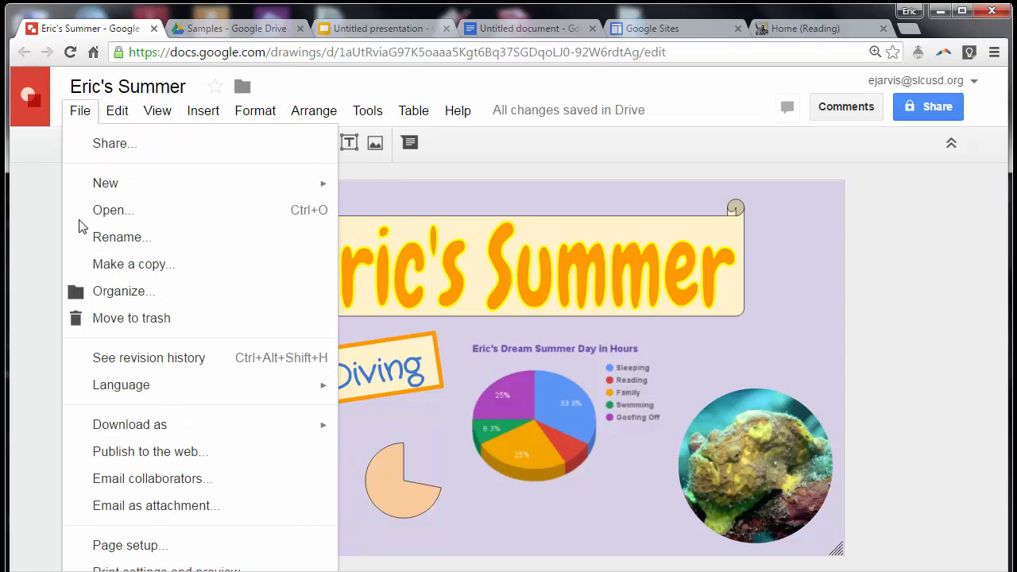
pyautogui.click(123, 454)
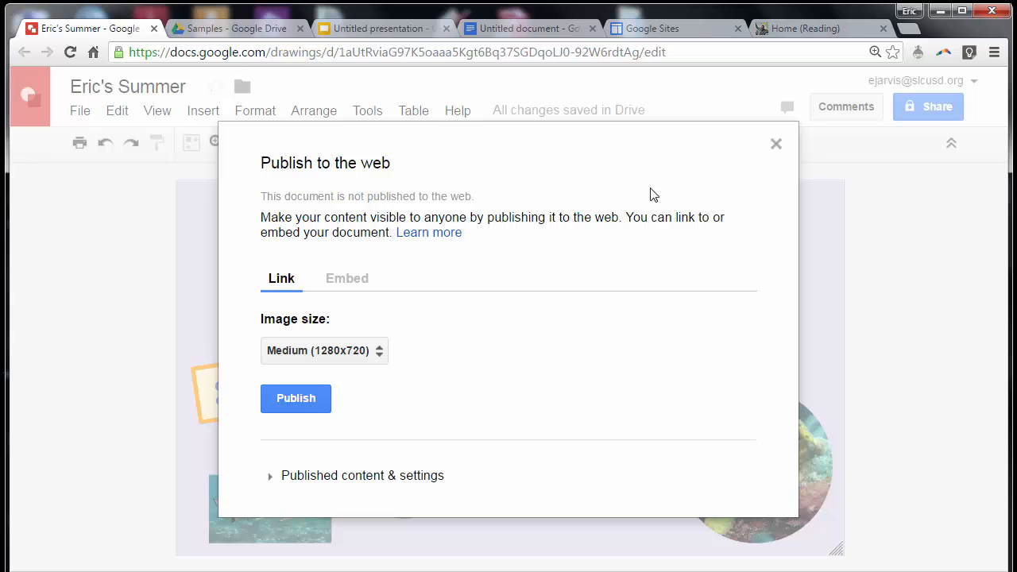
pyautogui.click(775, 145)
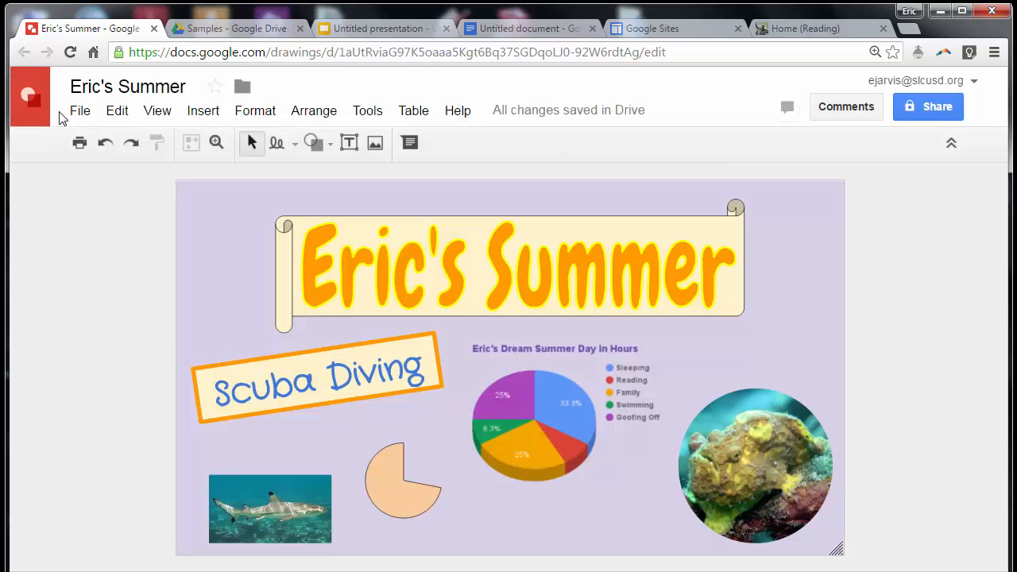
# Publish the drawing to the web as a link with the Small (640x360) image size.
pyautogui.click(79, 111)
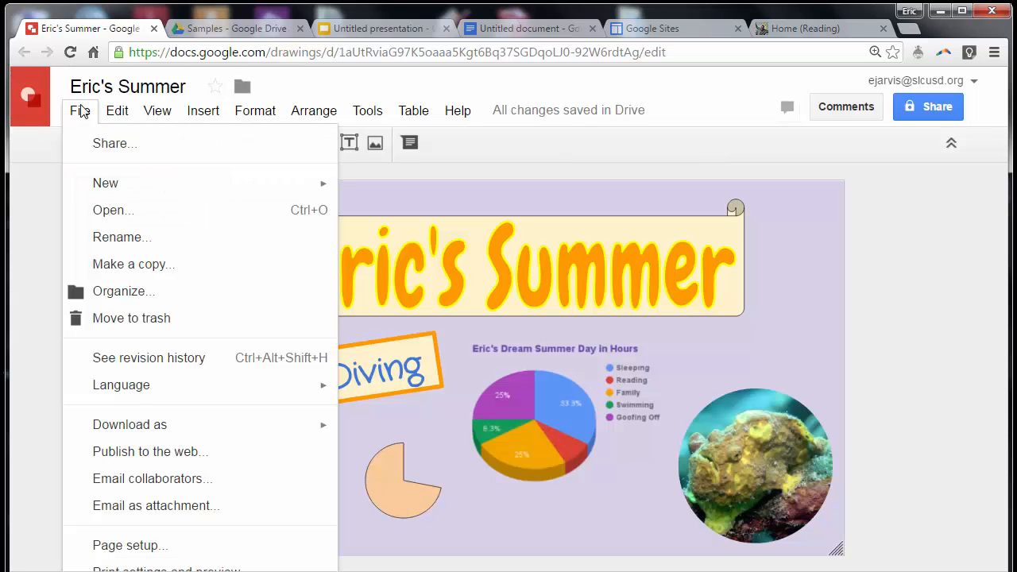
pyautogui.click(132, 447)
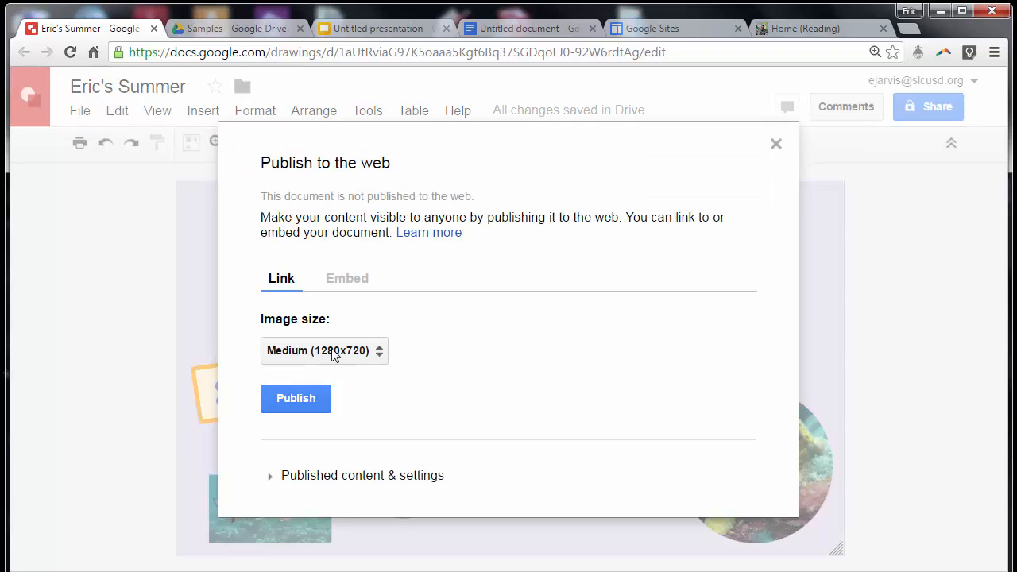
pyautogui.click(382, 352)
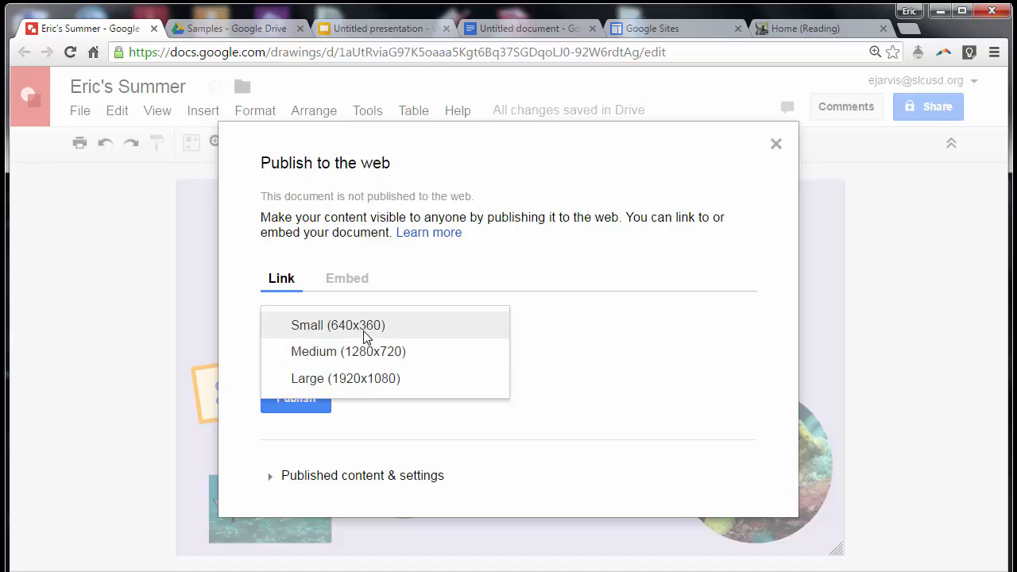
pyautogui.click(364, 337)
pyautogui.click(365, 354)
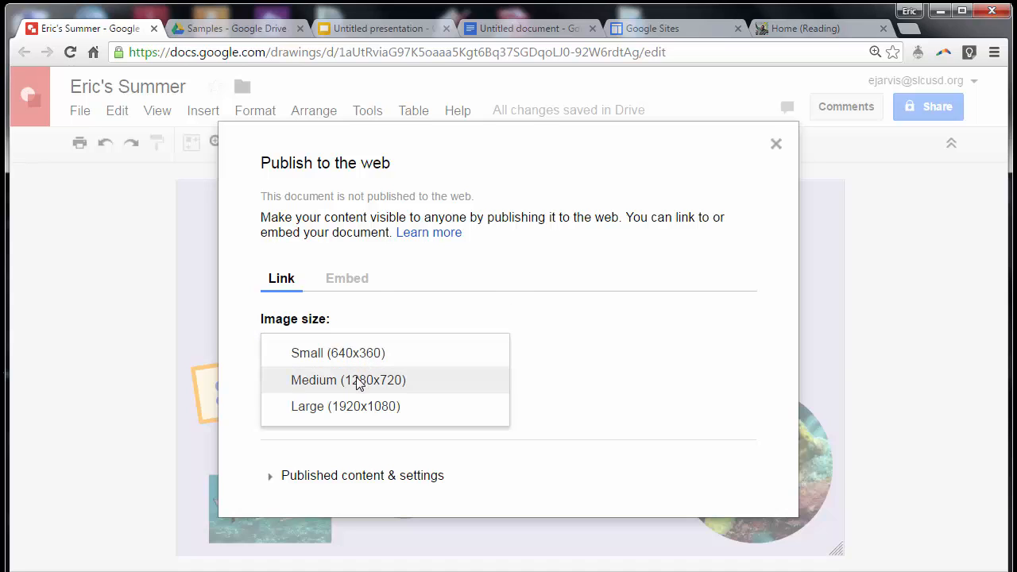
pyautogui.click(359, 381)
pyautogui.click(358, 349)
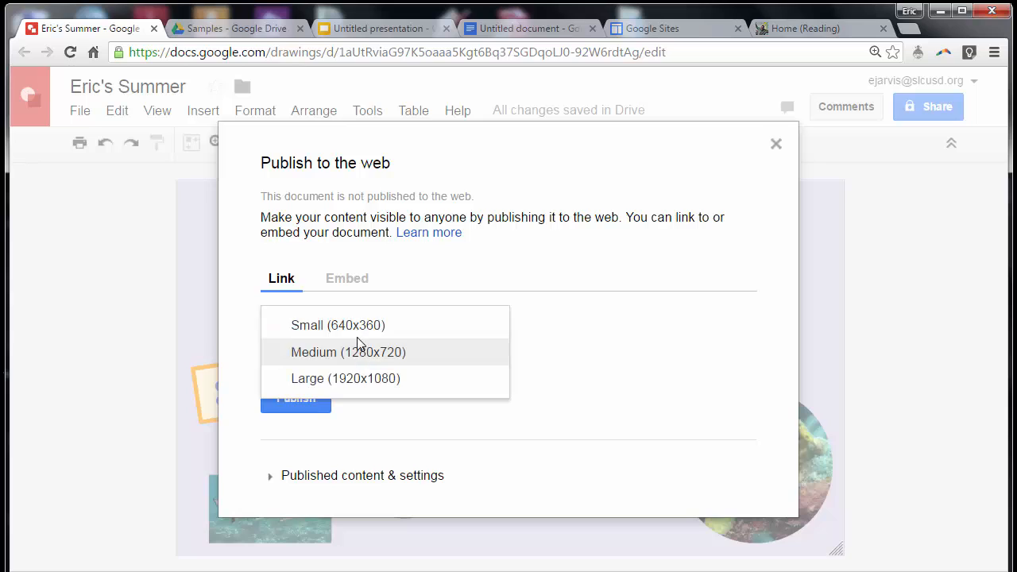
pyautogui.click(357, 326)
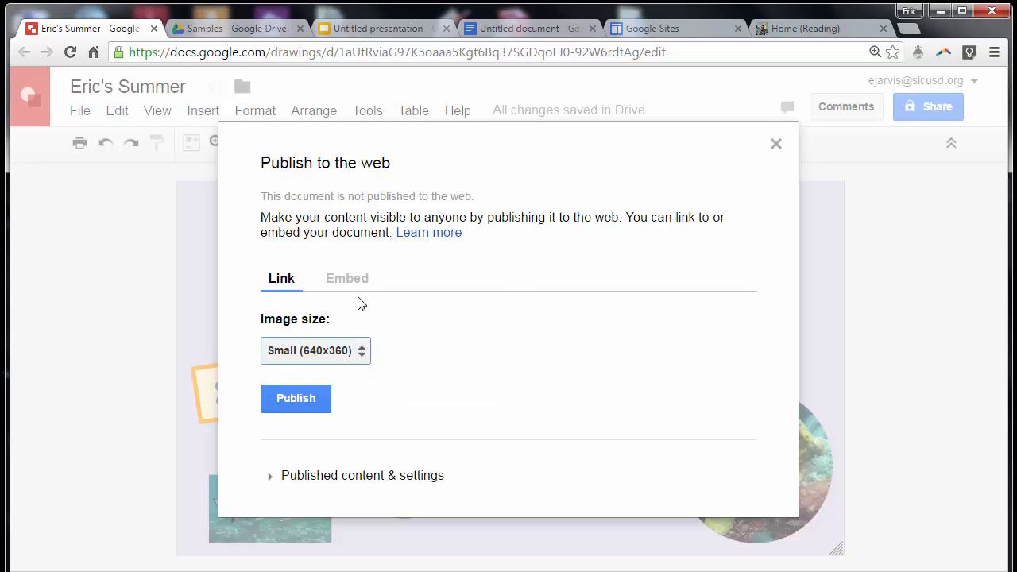
pyautogui.click(321, 406)
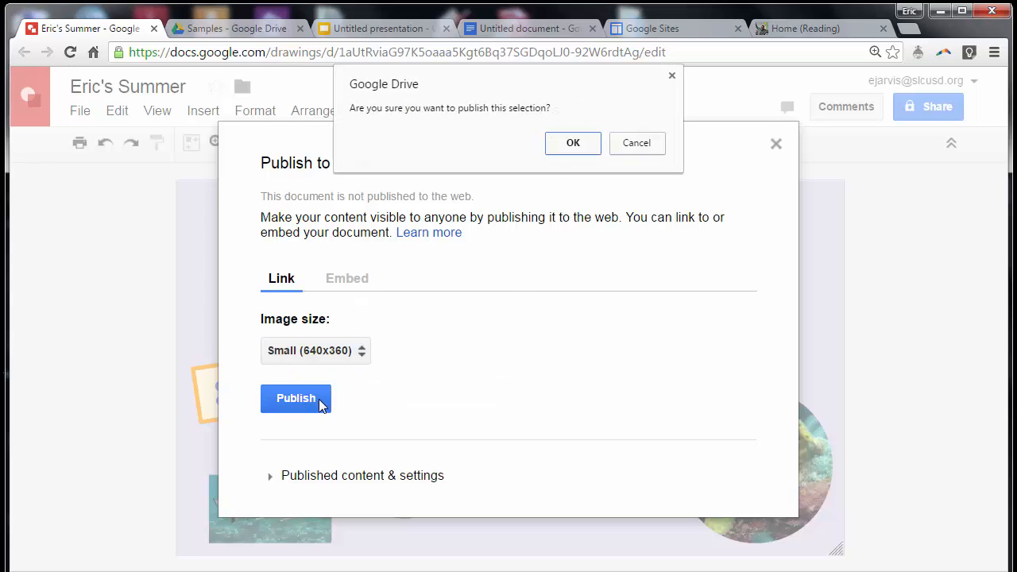
pyautogui.click(567, 143)
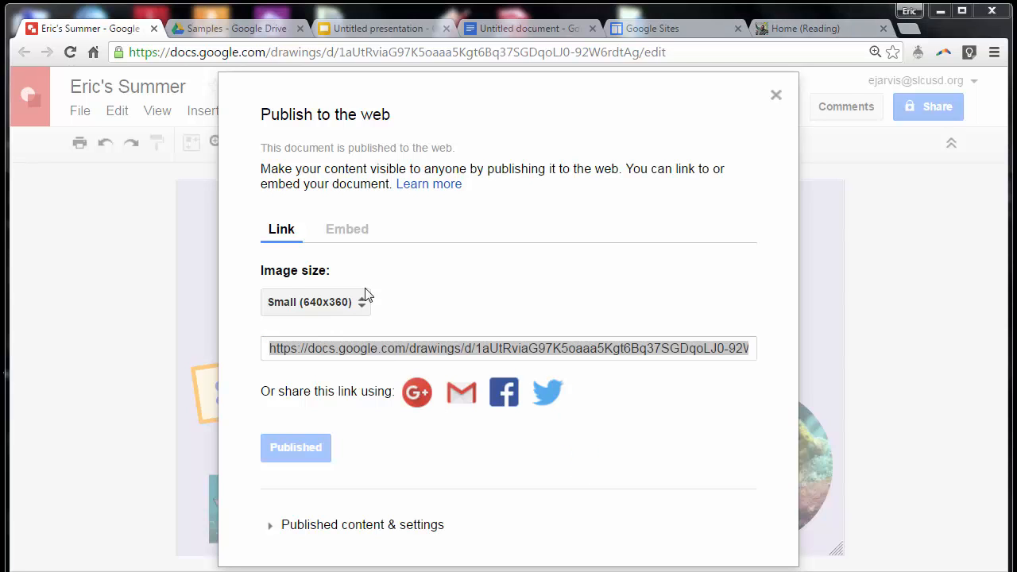
# Copy the published drawing's web link and switch to the untitled Google Docs document.
pyautogui.click(346, 228)
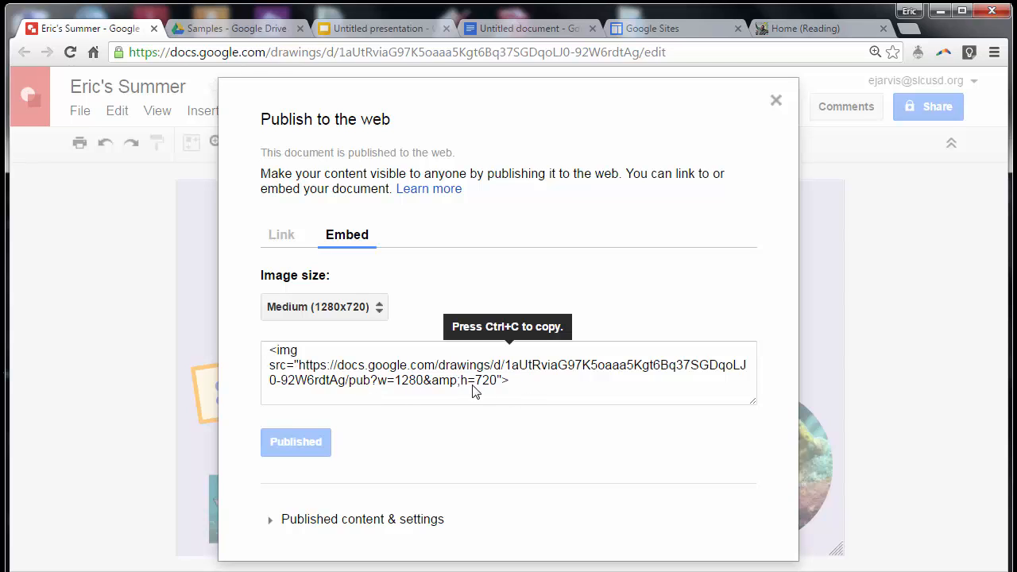
pyautogui.click(286, 238)
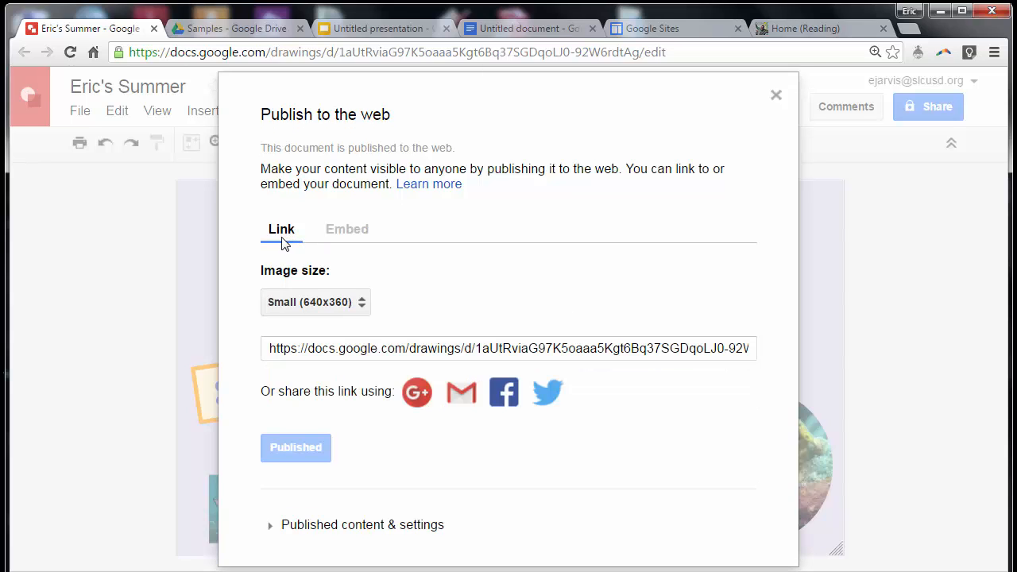
pyautogui.click(353, 234)
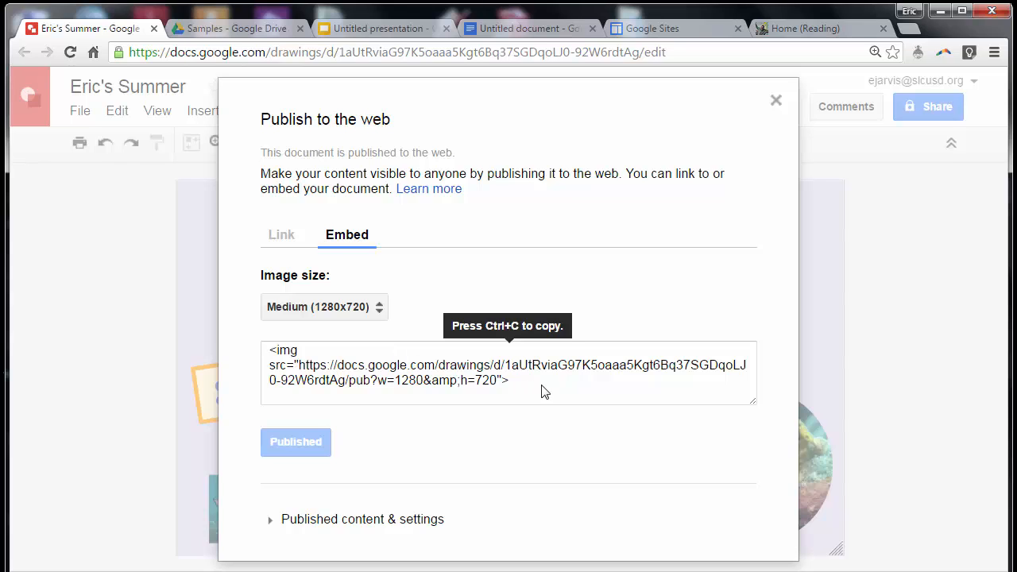
pyautogui.click(282, 236)
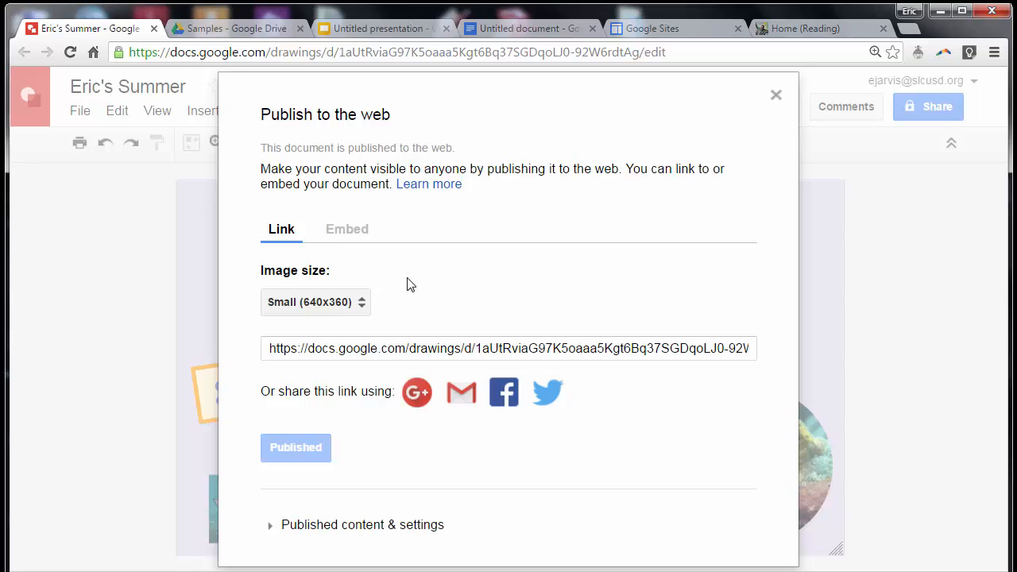
pyautogui.click(330, 358)
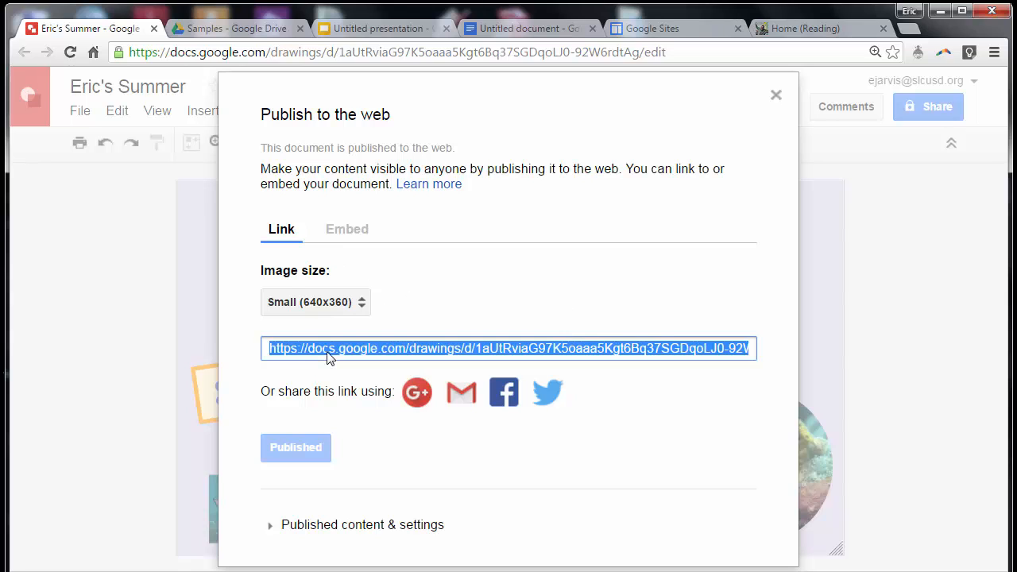
pyautogui.rightClick(329, 357)
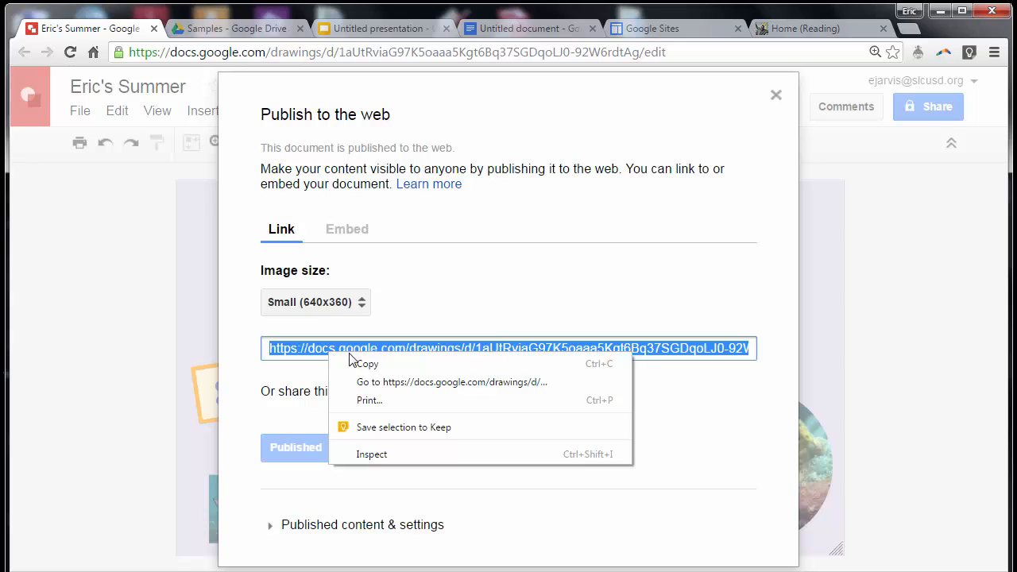
pyautogui.click(352, 362)
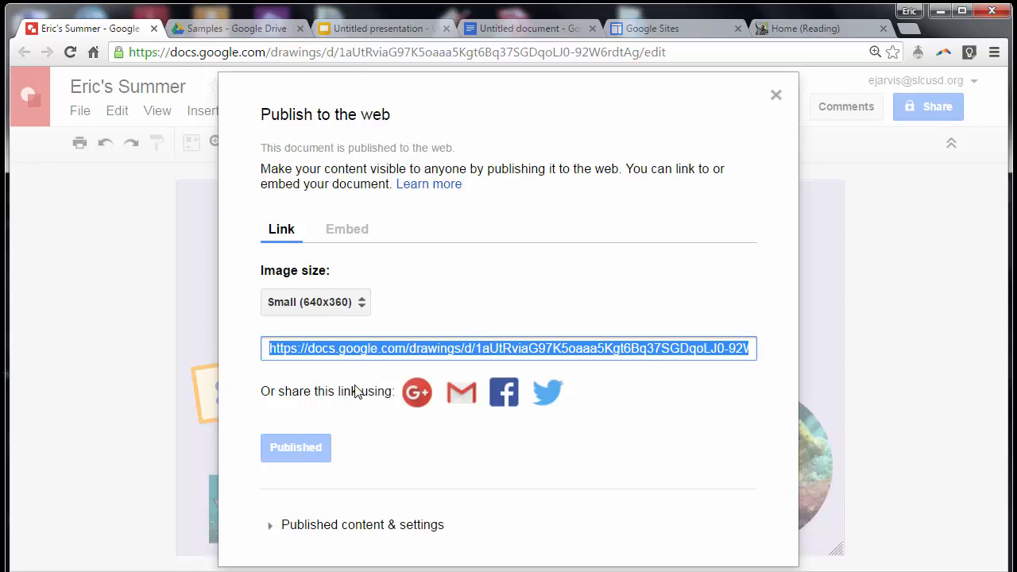
pyautogui.click(776, 96)
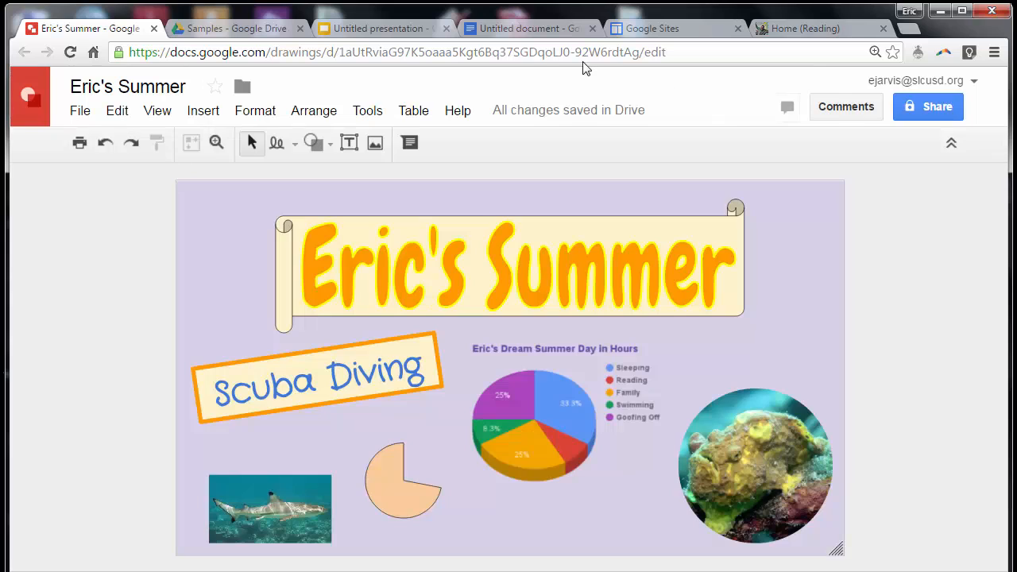
pyautogui.click(498, 30)
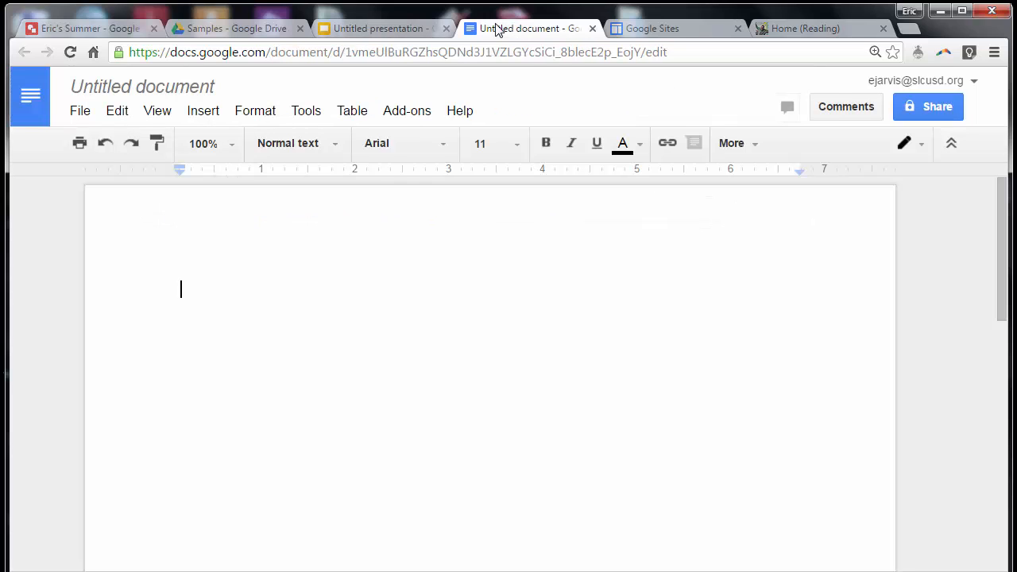
pyautogui.click(114, 89)
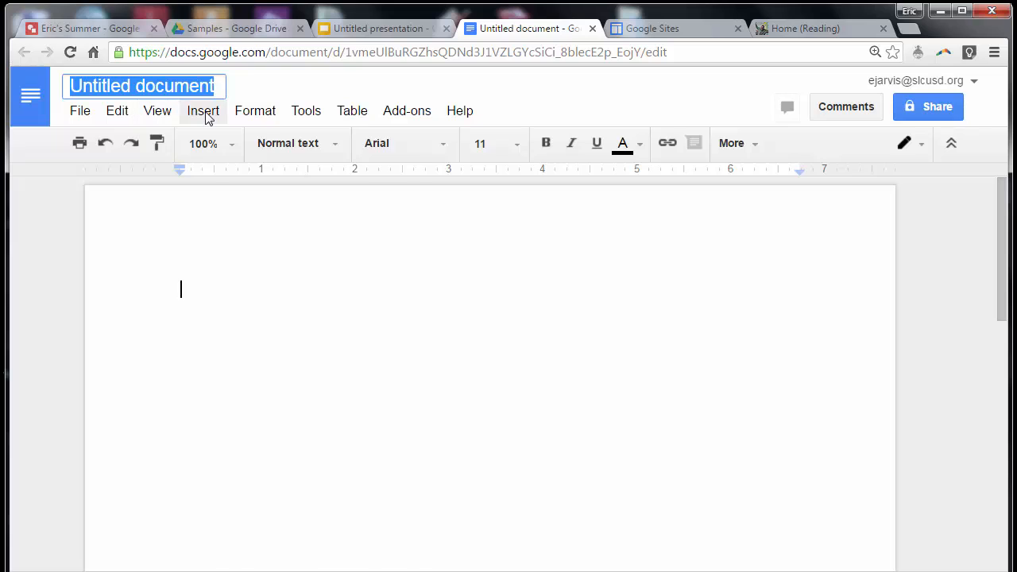
pyautogui.click(205, 114)
pyautogui.click(211, 144)
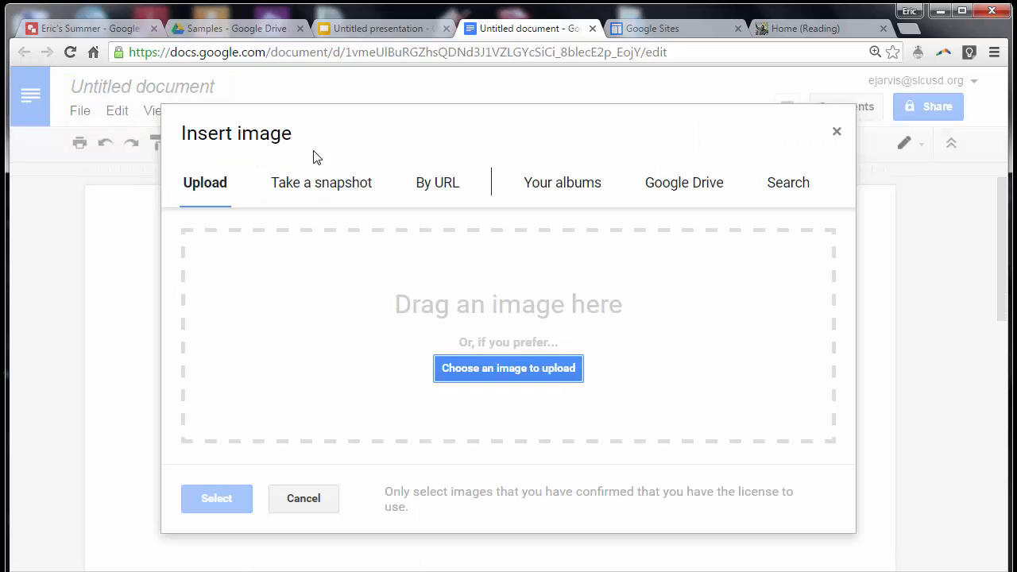
pyautogui.click(667, 181)
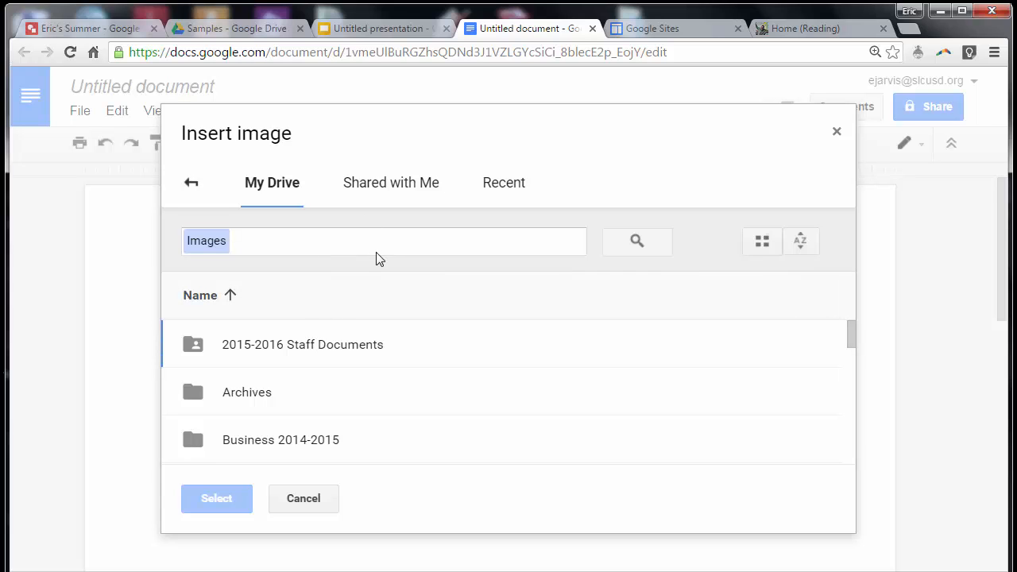
pyautogui.click(314, 510)
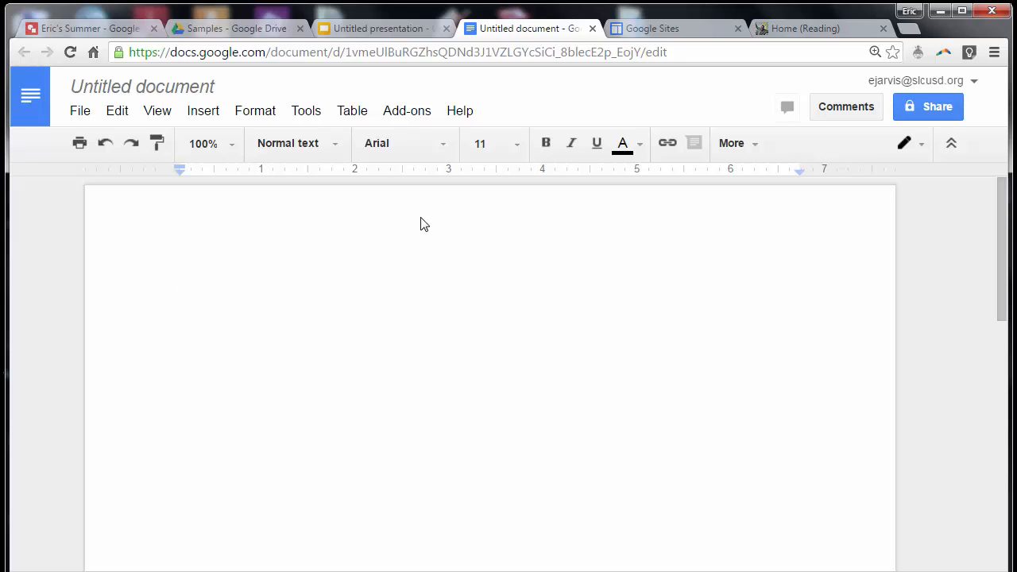
# Insert the published drawing into the document as an image, using its copied web link as the image URL.
pyautogui.click(214, 118)
pyautogui.click(218, 143)
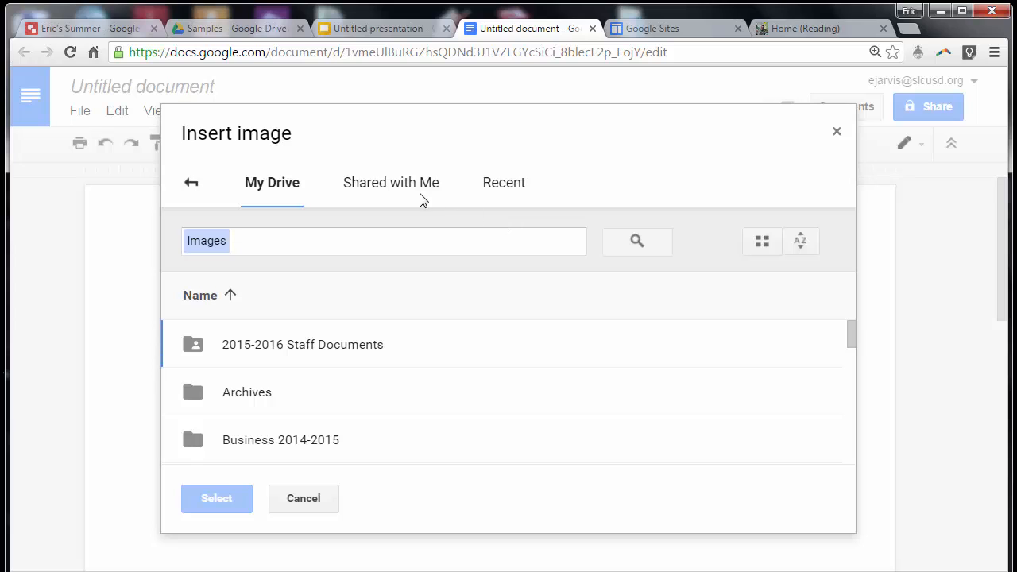
pyautogui.click(189, 183)
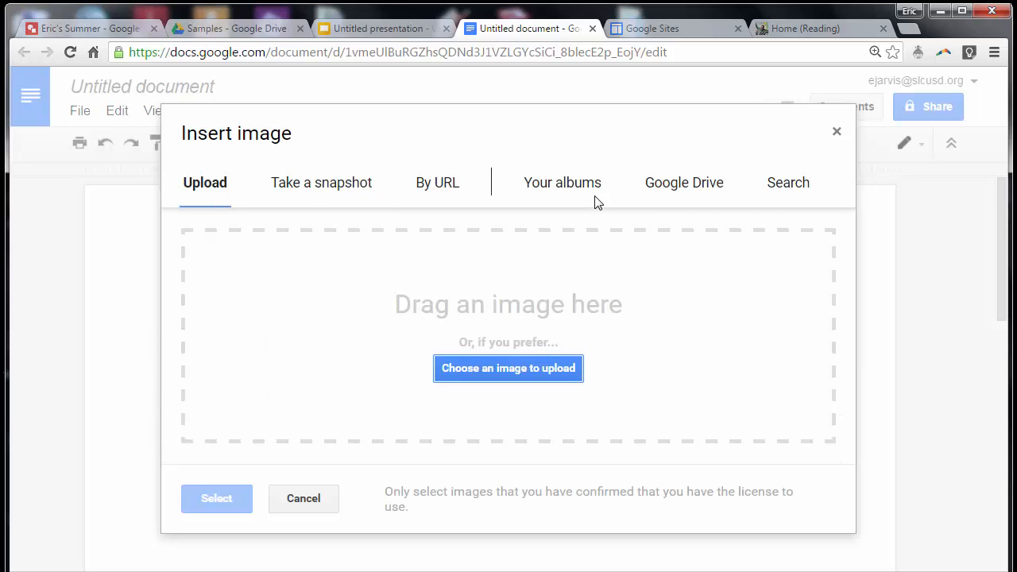
pyautogui.click(674, 179)
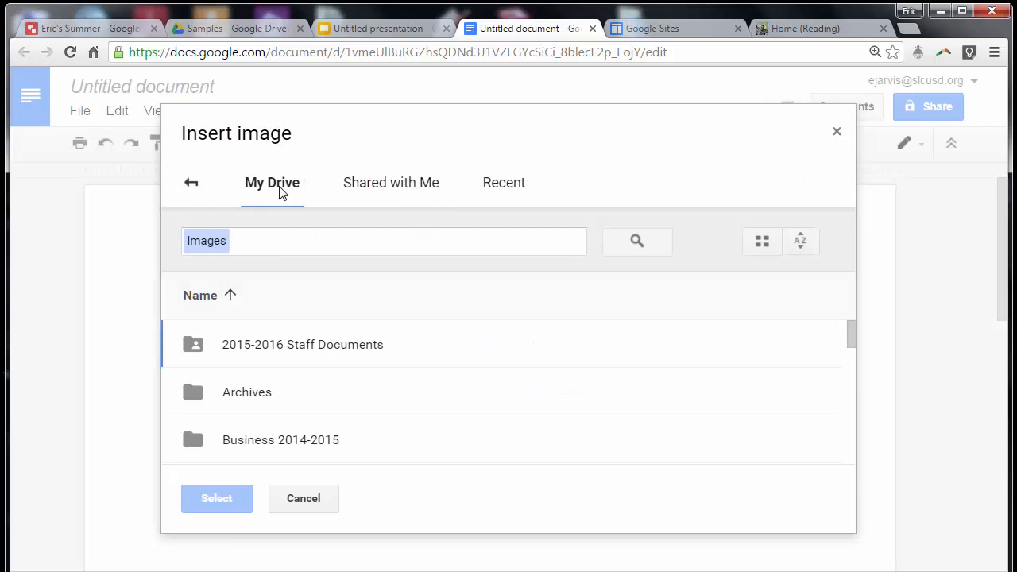
pyautogui.click(191, 184)
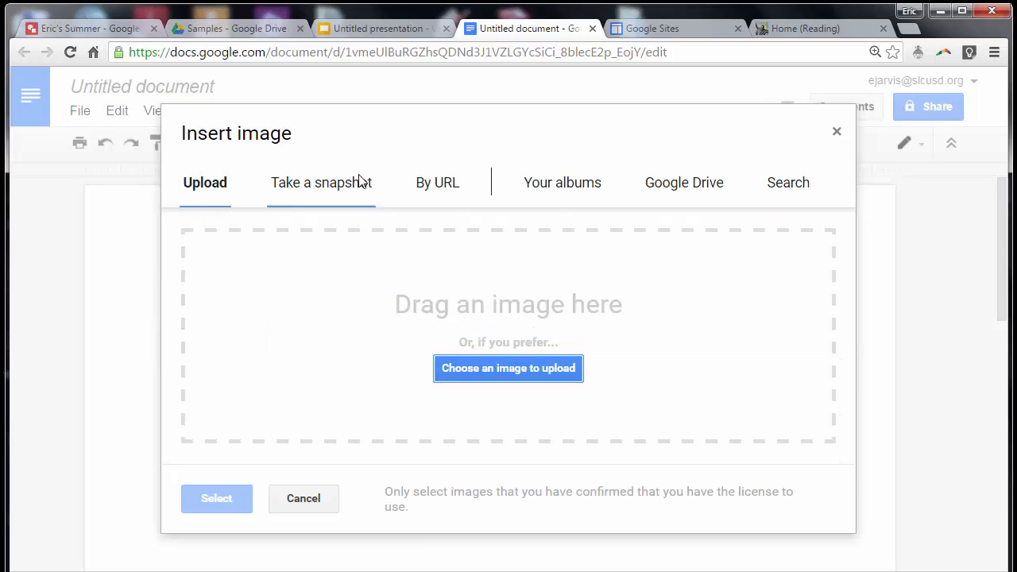
pyautogui.click(442, 179)
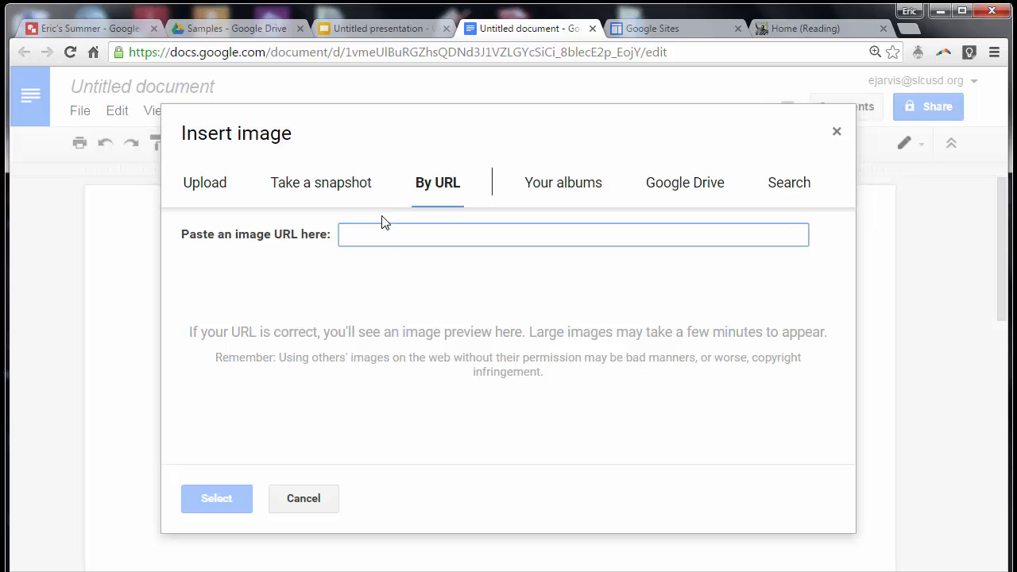
pyautogui.rightClick(383, 239)
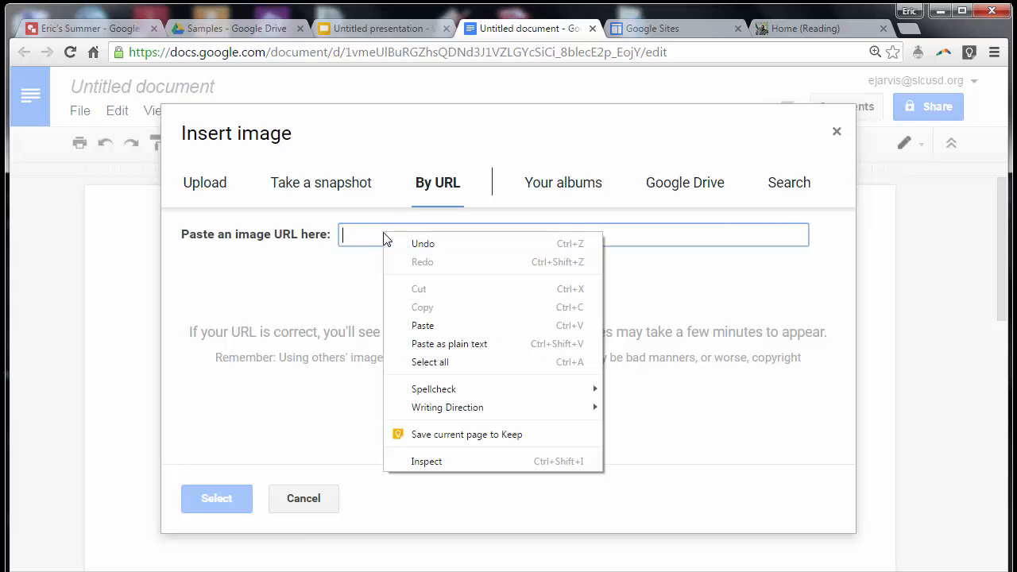
pyautogui.click(426, 321)
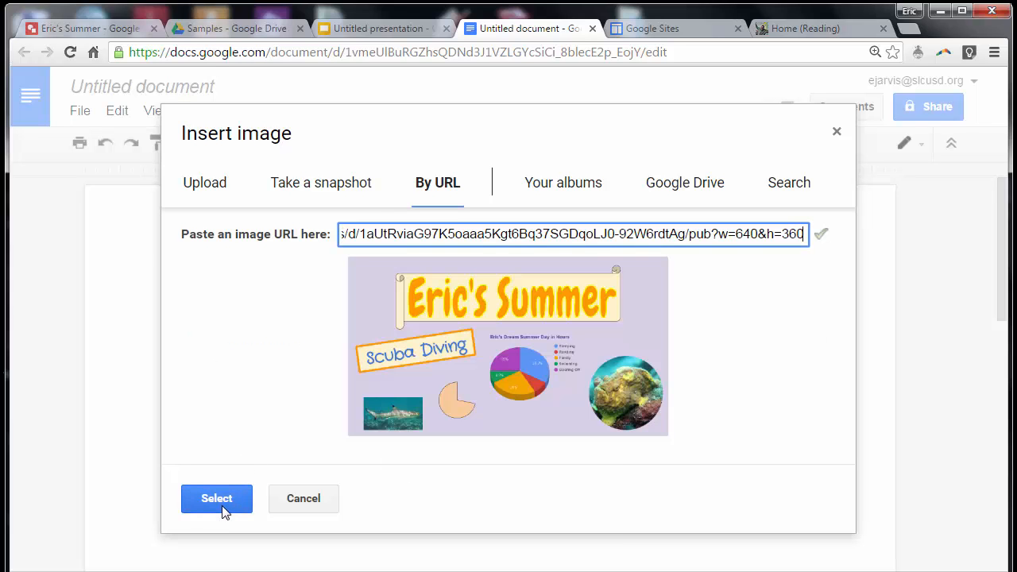
pyautogui.click(222, 504)
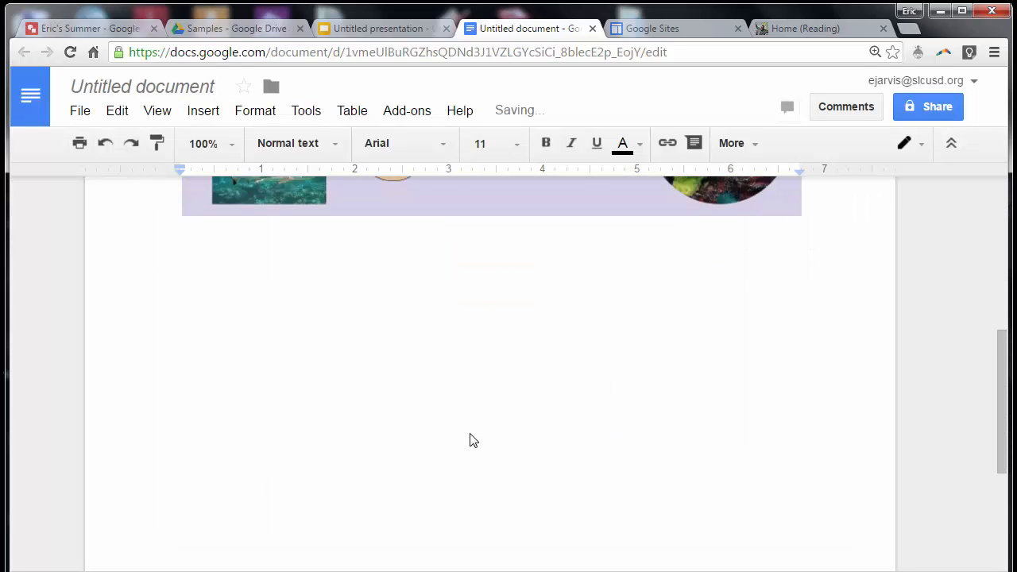
# Add two new lines below the inserted drawing in the document.
pyautogui.scroll(-1, 470, 432)
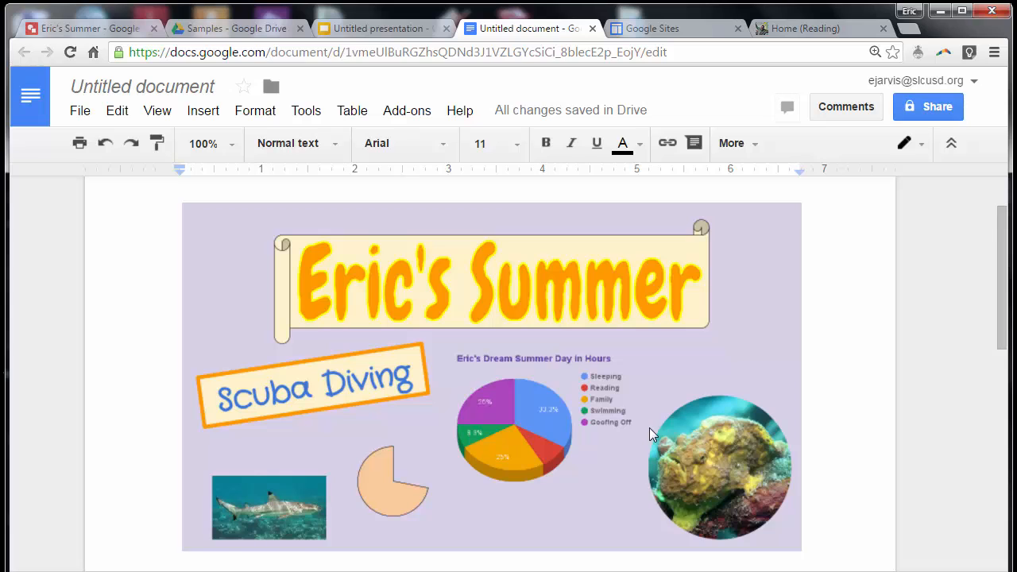
pyautogui.scroll(-1, 816, 435)
pyautogui.scroll(-4, 839, 426)
pyautogui.moveTo(840, 426); pyautogui.dragTo(738, 438)
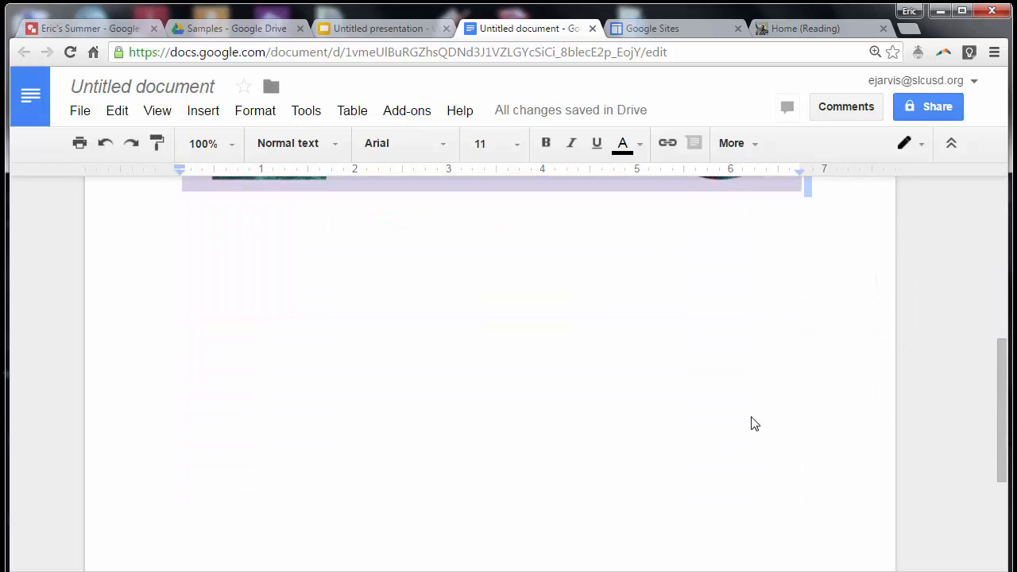
pyautogui.scroll(2, 747, 417)
pyautogui.press('Return')
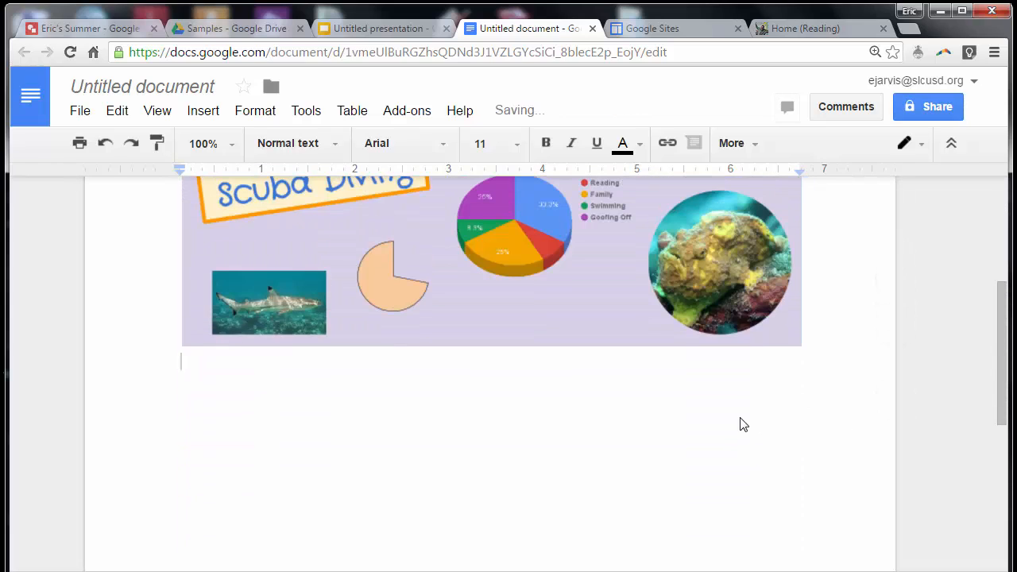
pyautogui.press('Return')
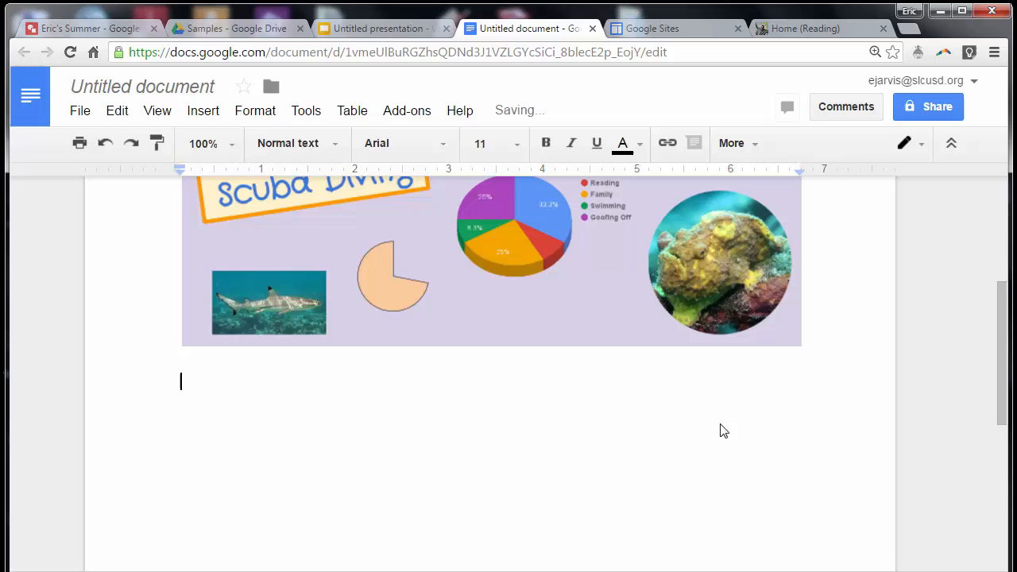
# Upload Eric's Summer.png from the InfoGraphics folder as a second image below the first and compare the two.
pyautogui.click(219, 111)
pyautogui.click(221, 146)
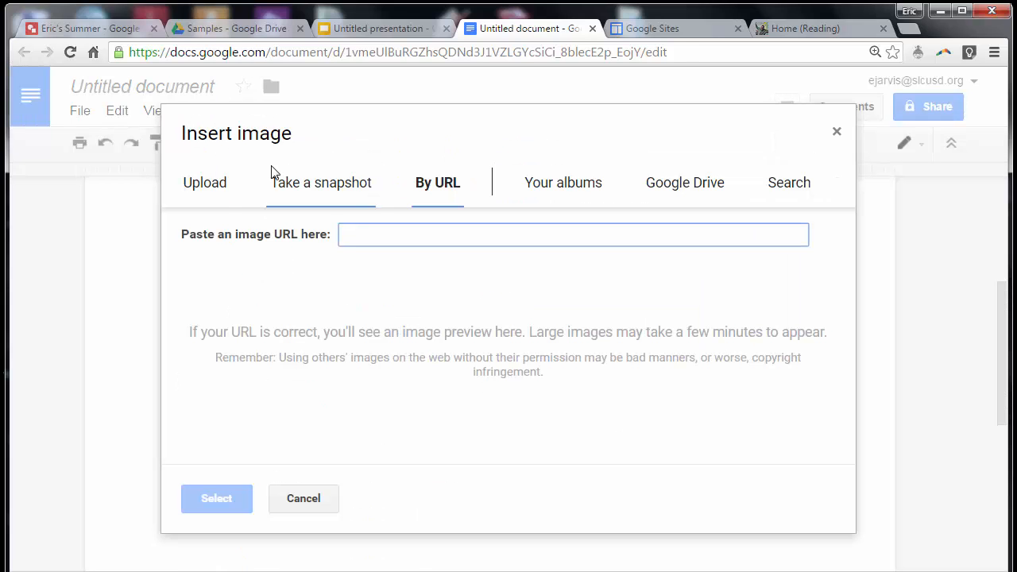
pyautogui.click(215, 185)
pyautogui.click(469, 364)
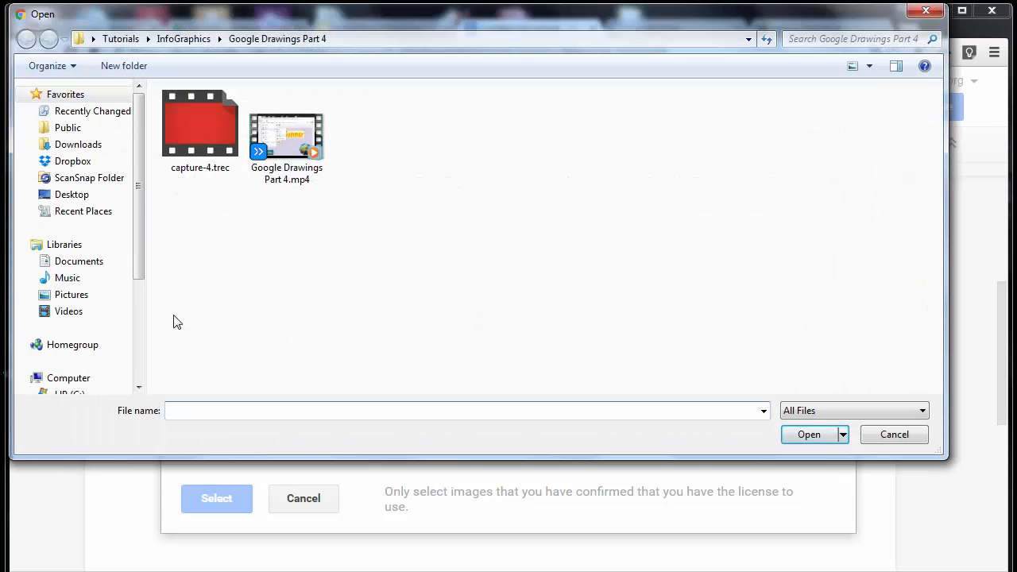
pyautogui.click(188, 40)
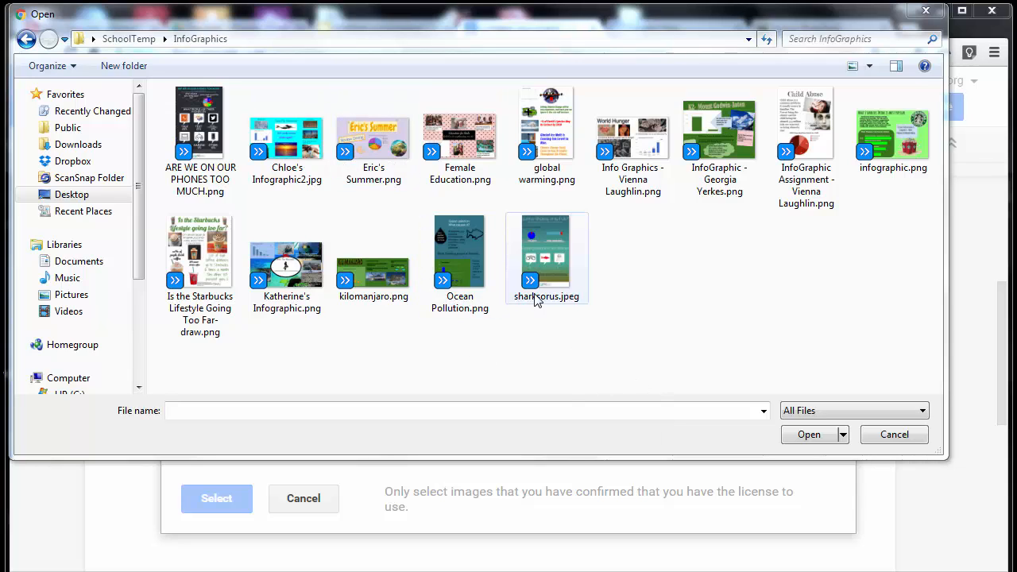
pyautogui.doubleClick(384, 159)
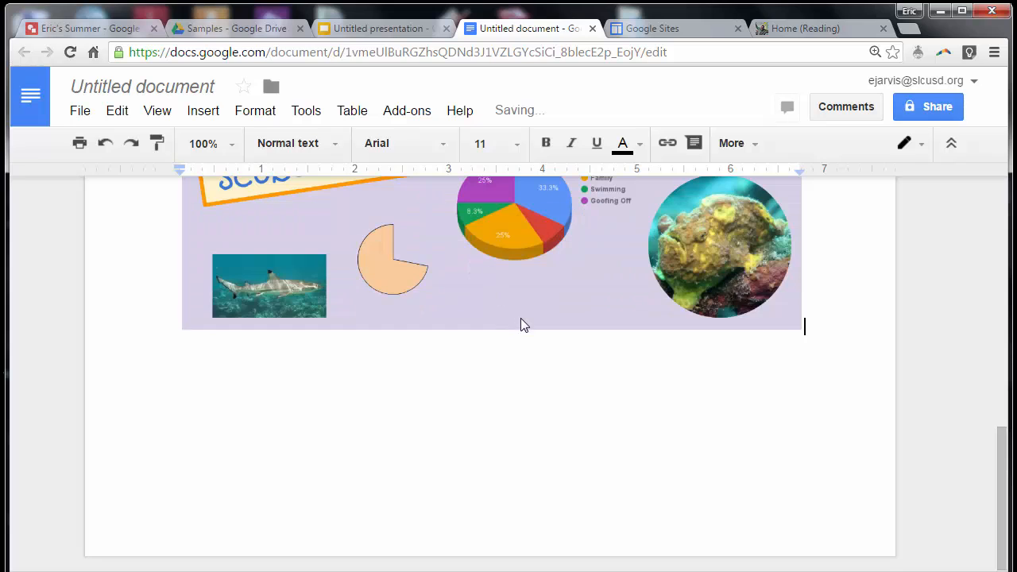
pyautogui.scroll(7, 517, 316)
pyautogui.scroll(-3, 511, 304)
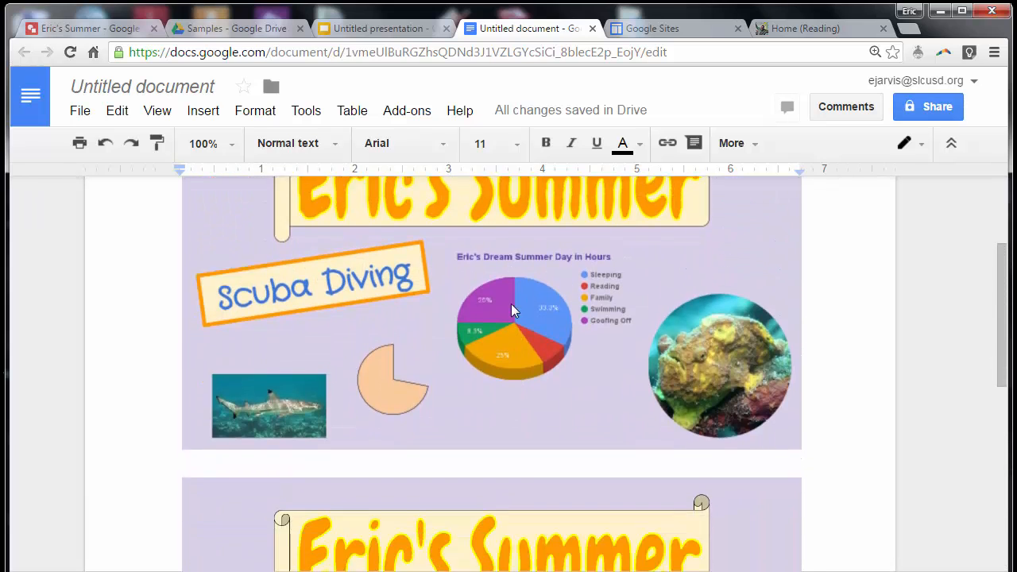
pyautogui.scroll(4, 504, 298)
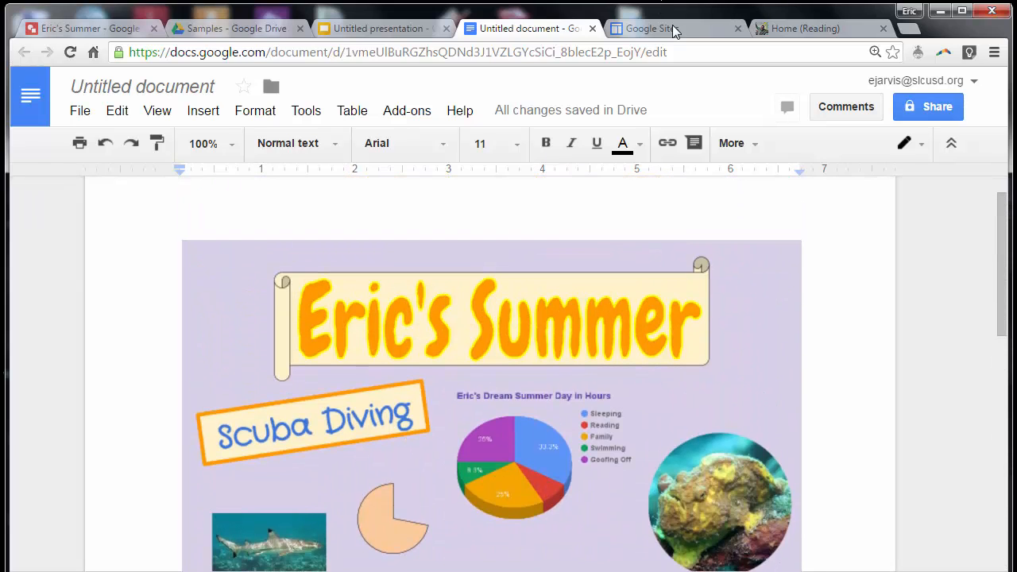
# Switch to the untitled Google Slides presentation, add a blank slide after the title slide and close the theme chooser.
pyautogui.click(378, 30)
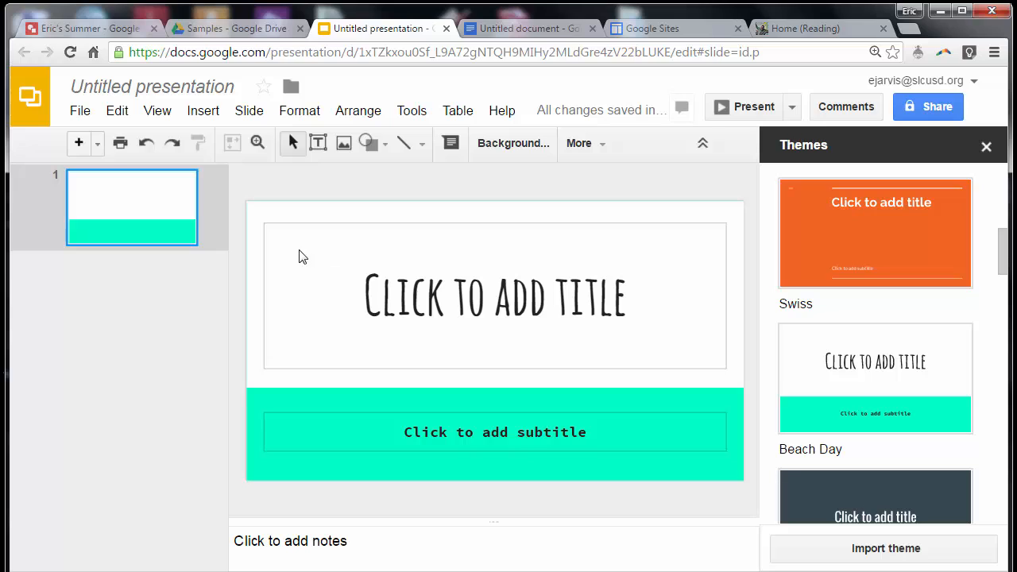
pyautogui.click(98, 144)
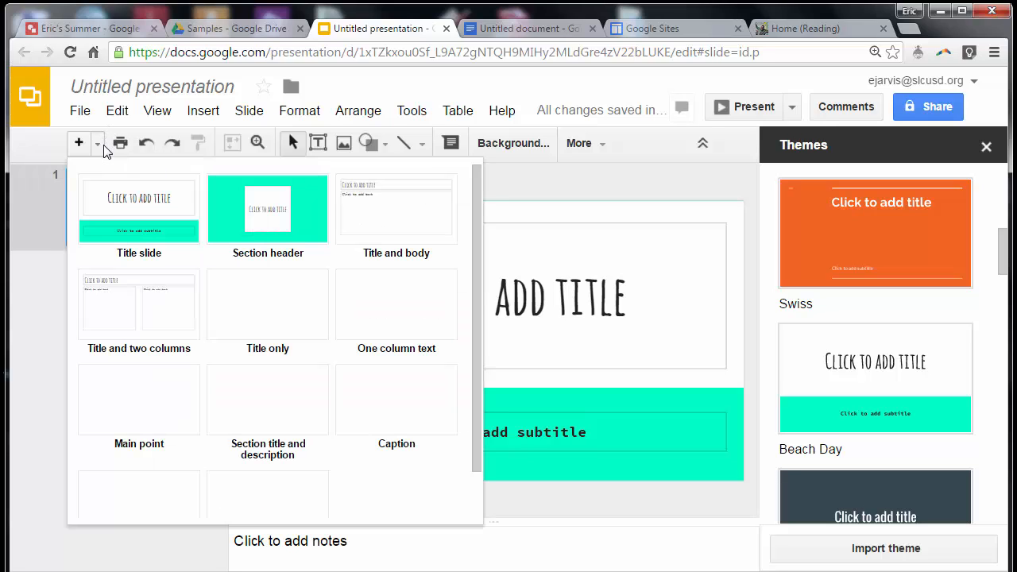
pyautogui.click(274, 505)
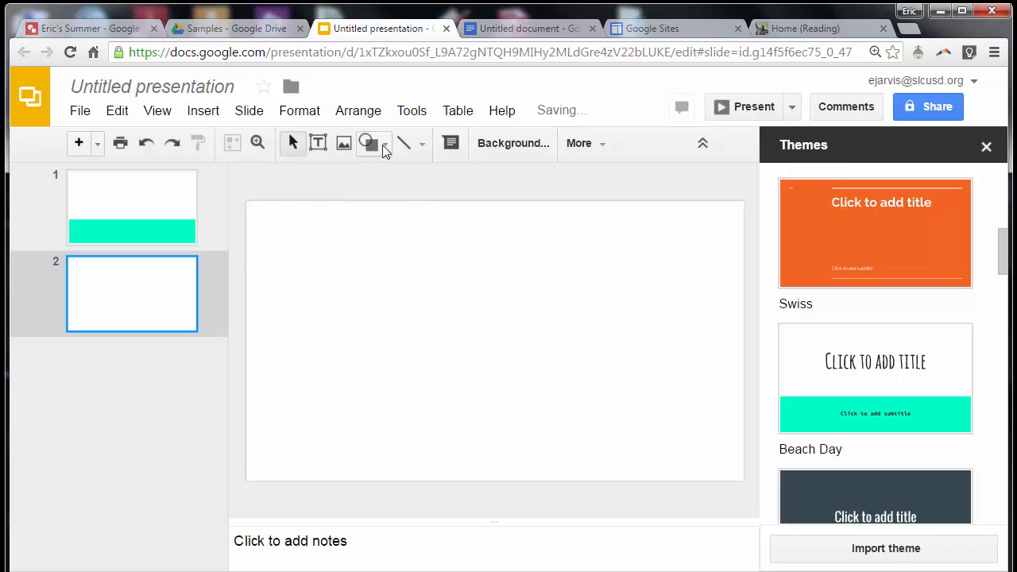
pyautogui.click(985, 148)
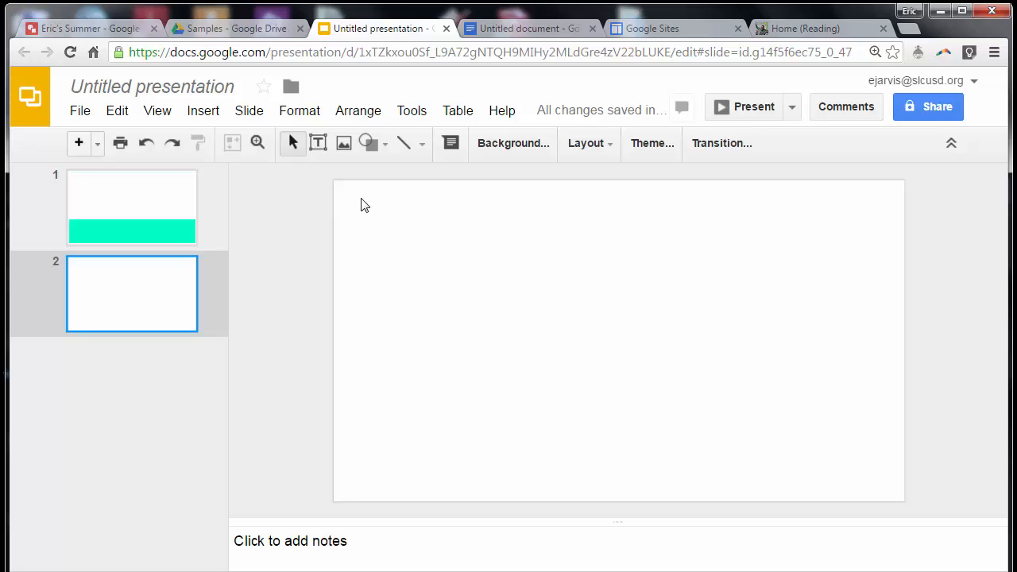
# Insert the published drawing on the blank slide as an image, using its copied web link.
pyautogui.click(200, 116)
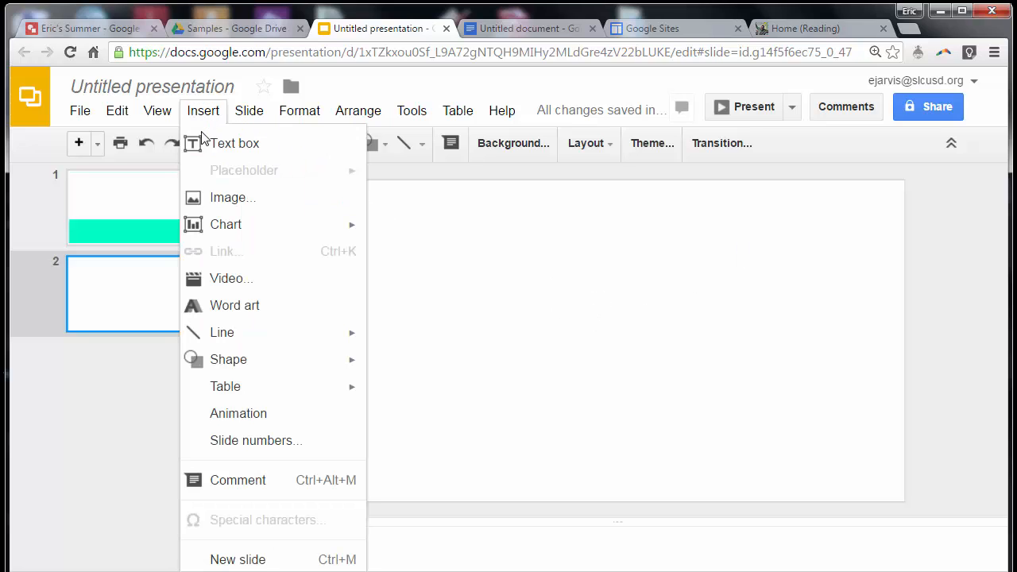
pyautogui.click(208, 199)
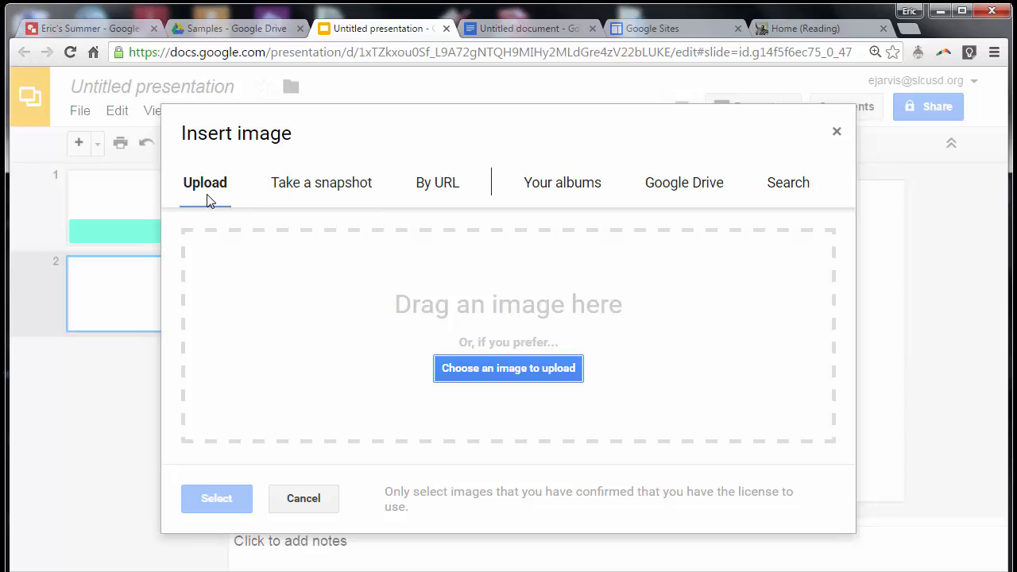
pyautogui.click(426, 195)
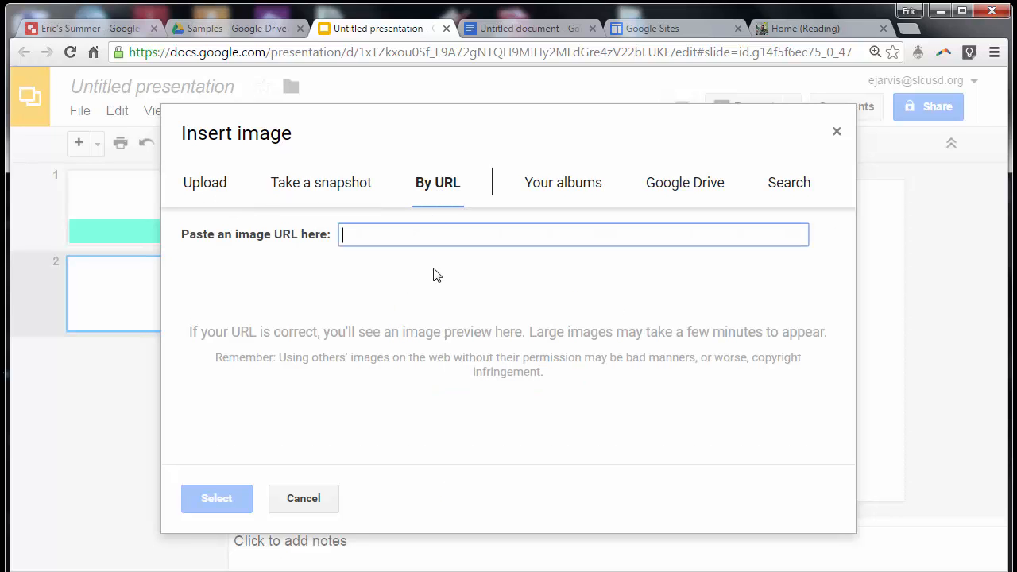
pyautogui.rightClick(425, 231)
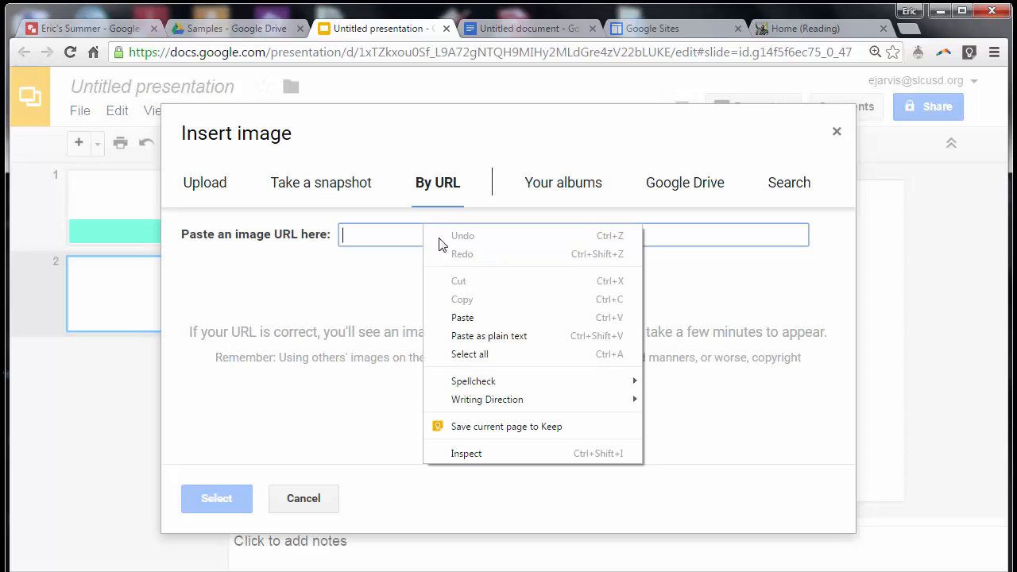
pyautogui.click(469, 317)
pyautogui.click(232, 489)
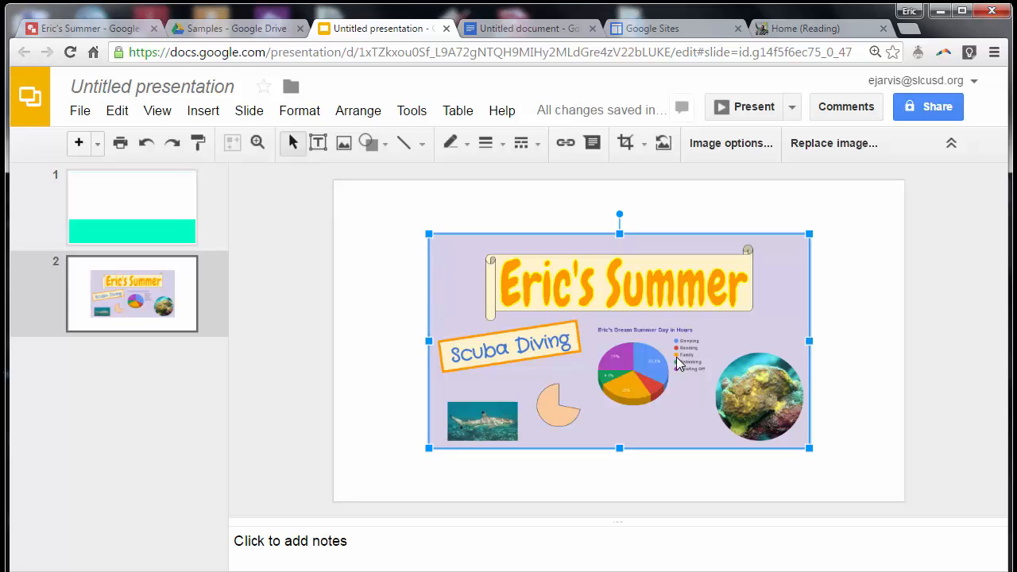
# Switch to the Reading site's Home page in Google Sites and add a new line below the welcome text.
pyautogui.click(670, 33)
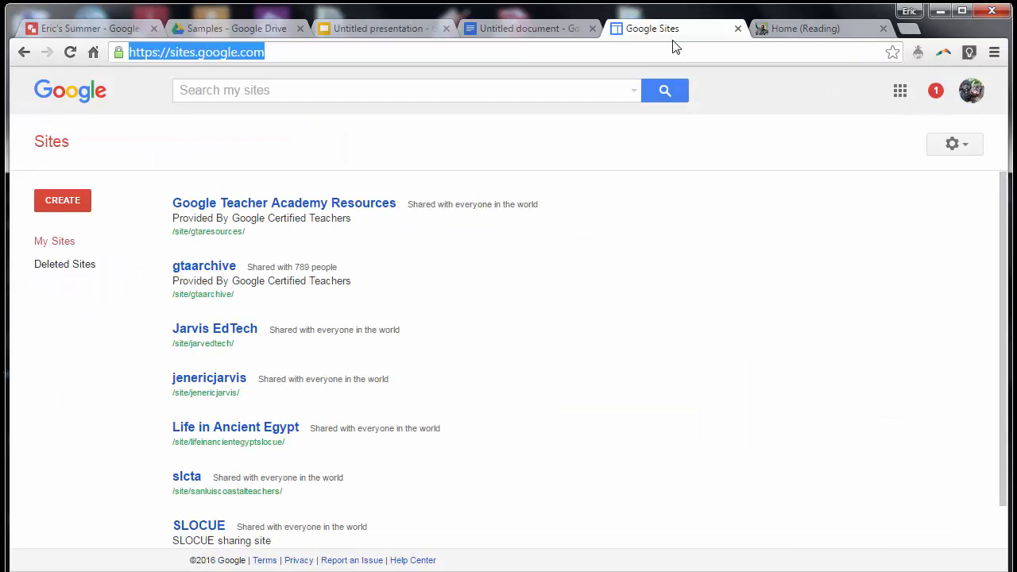
pyautogui.click(799, 30)
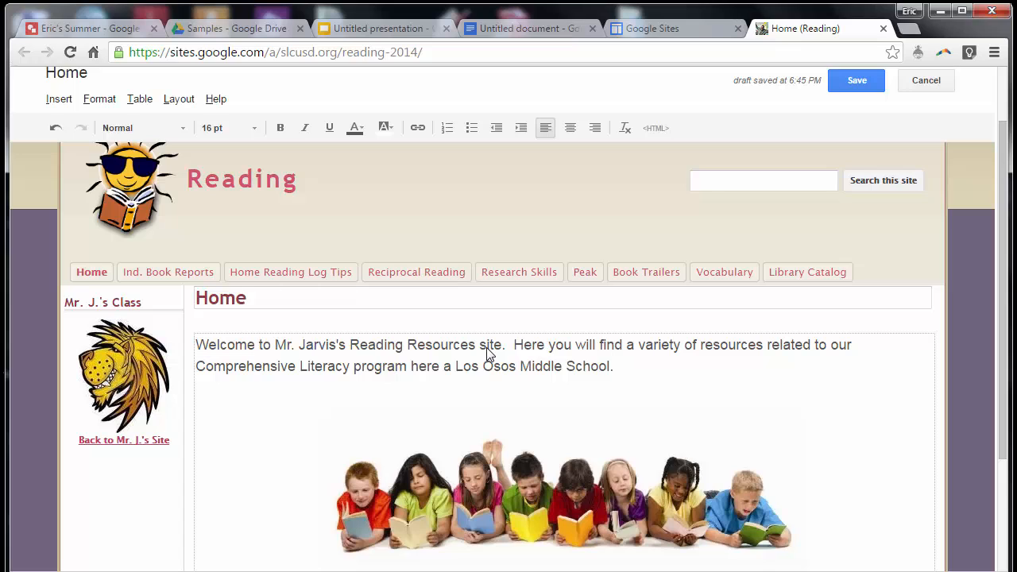
pyautogui.press('Return')
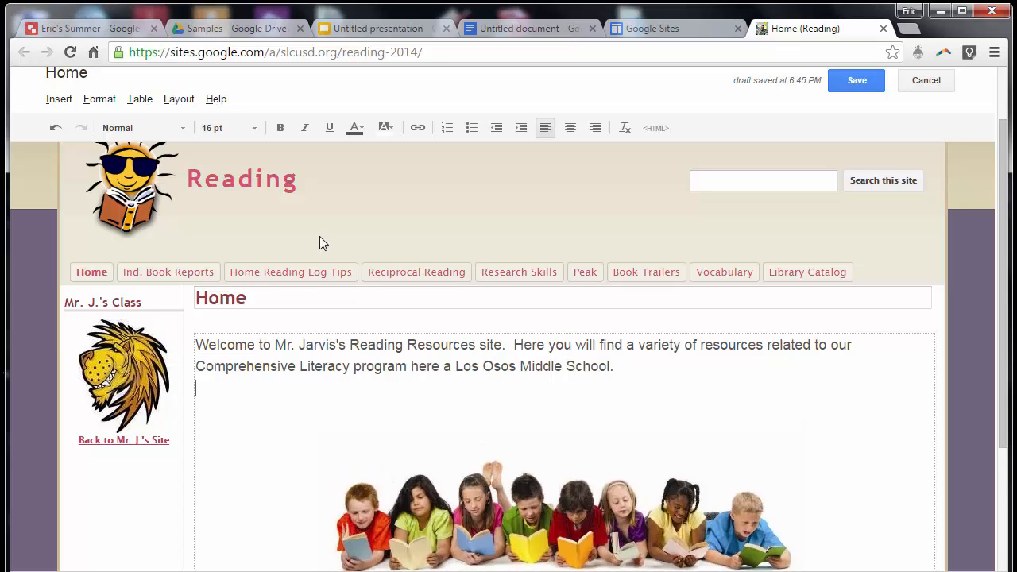
# Insert the Eric's Summer Google Drawing below the welcome text, keeping its border, title, 300-pixel height and 400-pixel width.
pyautogui.click(70, 102)
pyautogui.moveTo(99, 104)
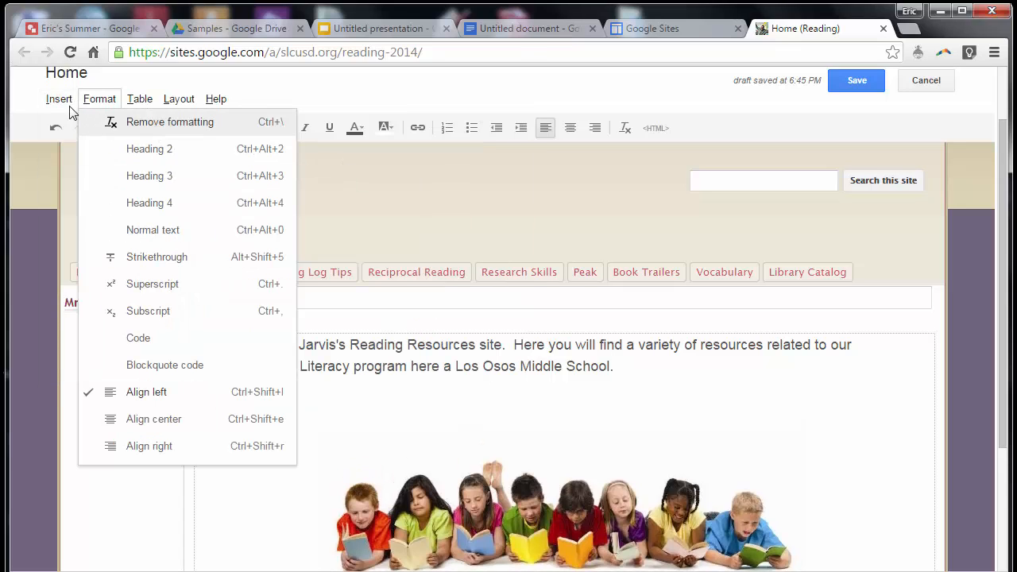
pyautogui.moveTo(65, 104)
pyautogui.moveTo(458, 233)
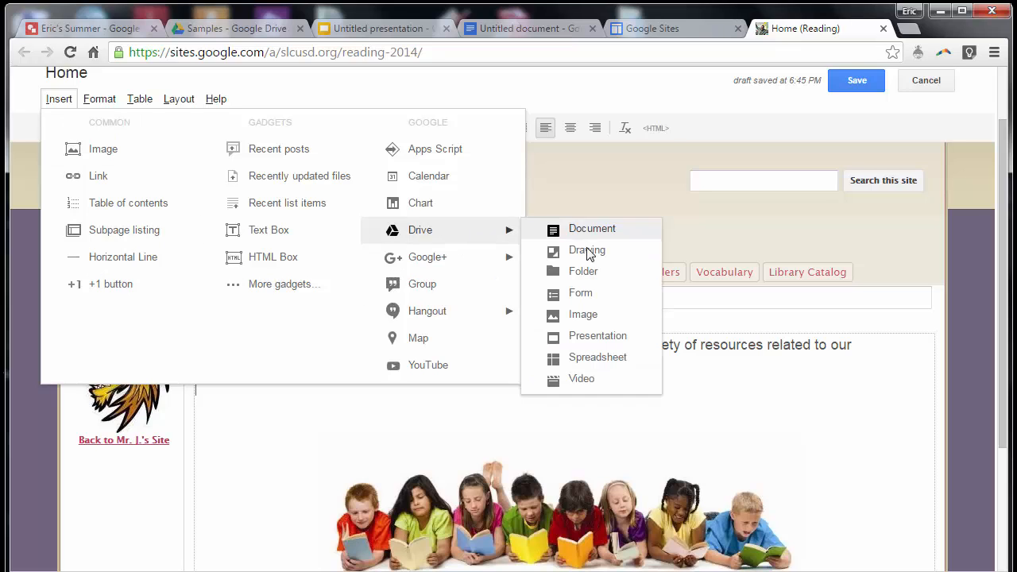
pyautogui.click(590, 256)
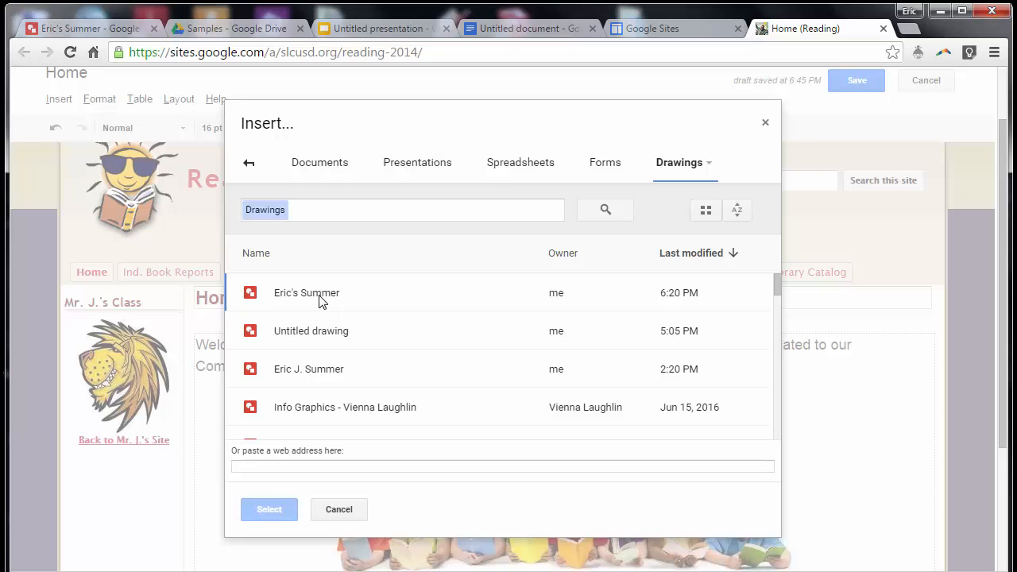
pyautogui.doubleClick(321, 301)
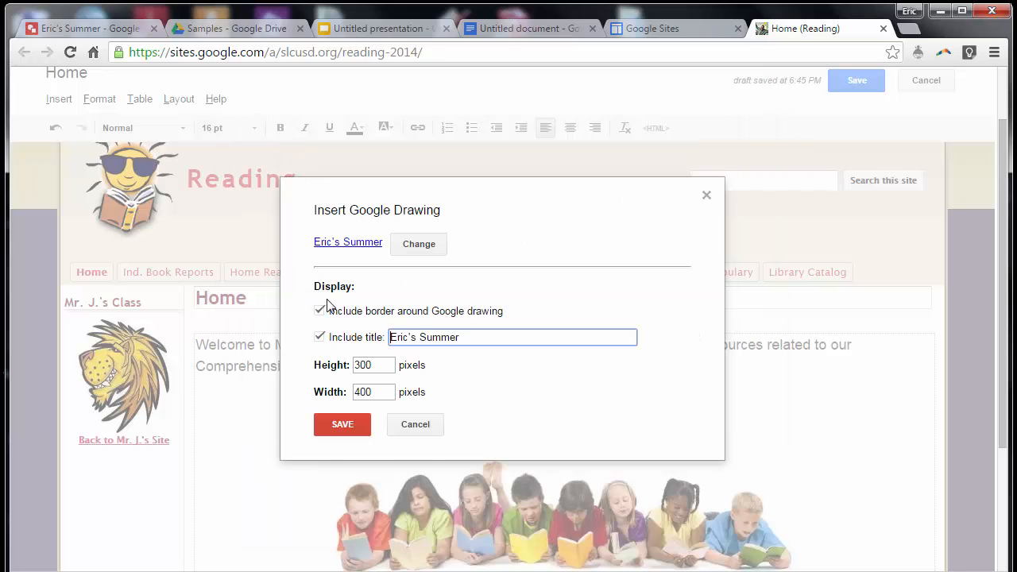
pyautogui.click(361, 431)
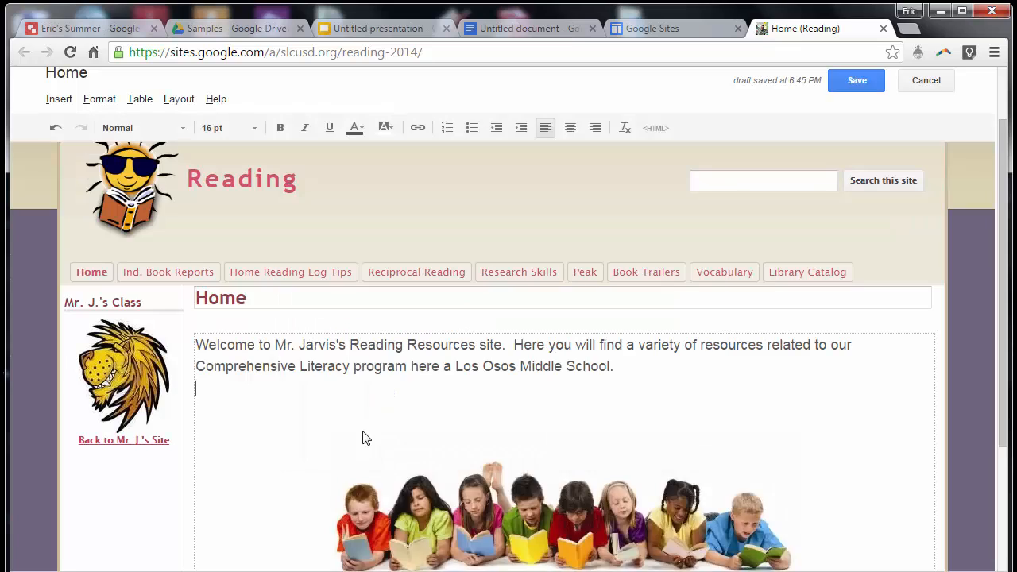
# Save the Home page and review the embedded drawing below the welcome text.
pyautogui.click(872, 83)
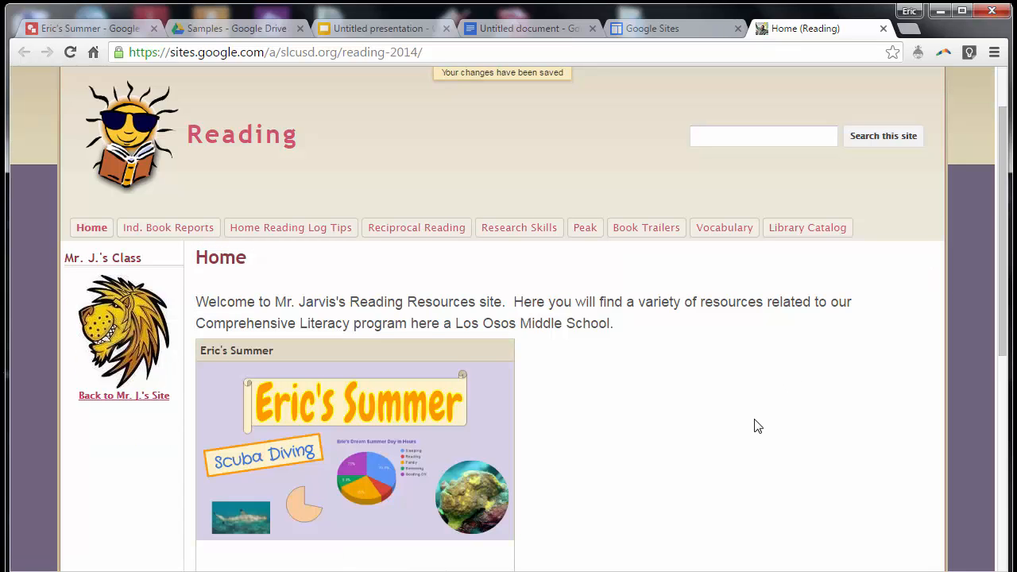
pyautogui.scroll(-1, 757, 427)
pyautogui.scroll(1, 757, 428)
pyautogui.scroll(-1, 756, 426)
pyautogui.scroll(1, 759, 428)
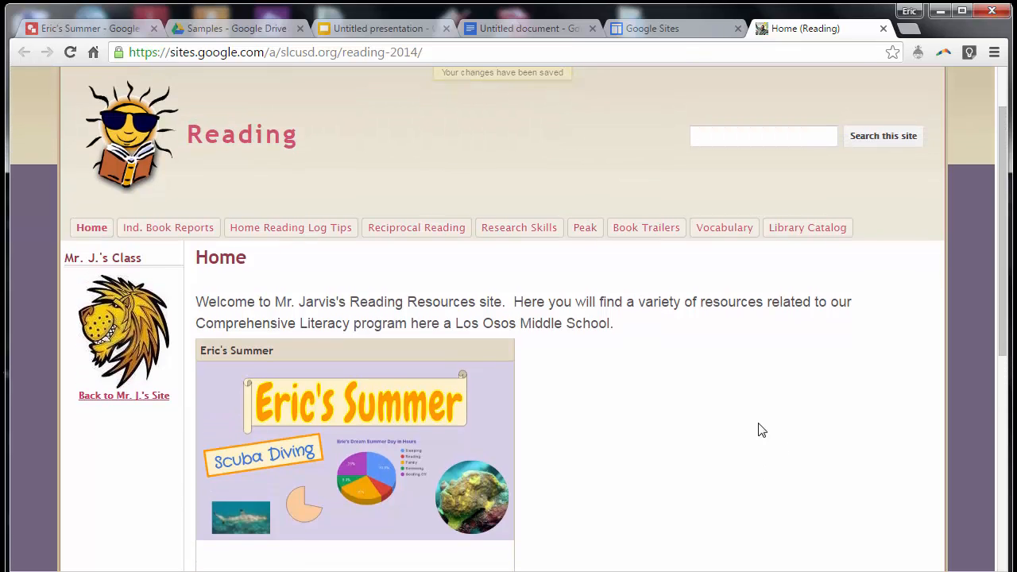
pyautogui.scroll(-1, 757, 427)
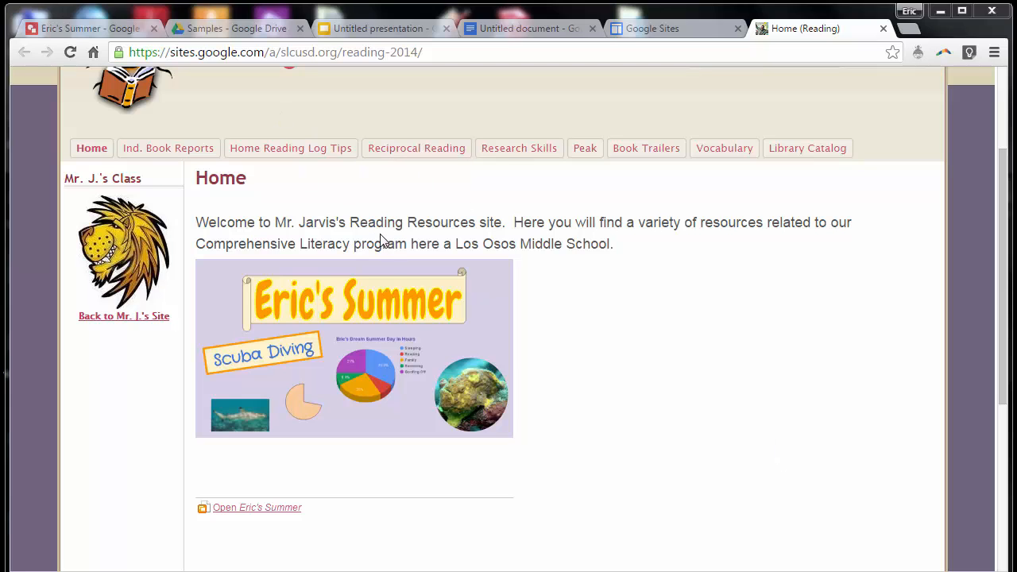
pyautogui.scroll(2, 298, 88)
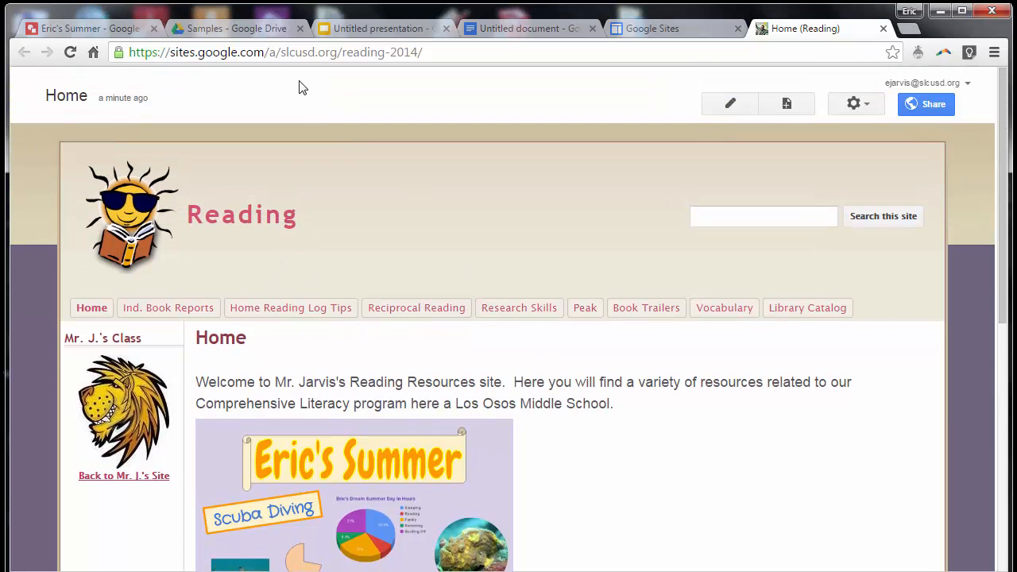
# Switch to the Samples folder in Google Drive and upload Eric's Summer.png from the InfoGraphics folder.
pyautogui.click(220, 26)
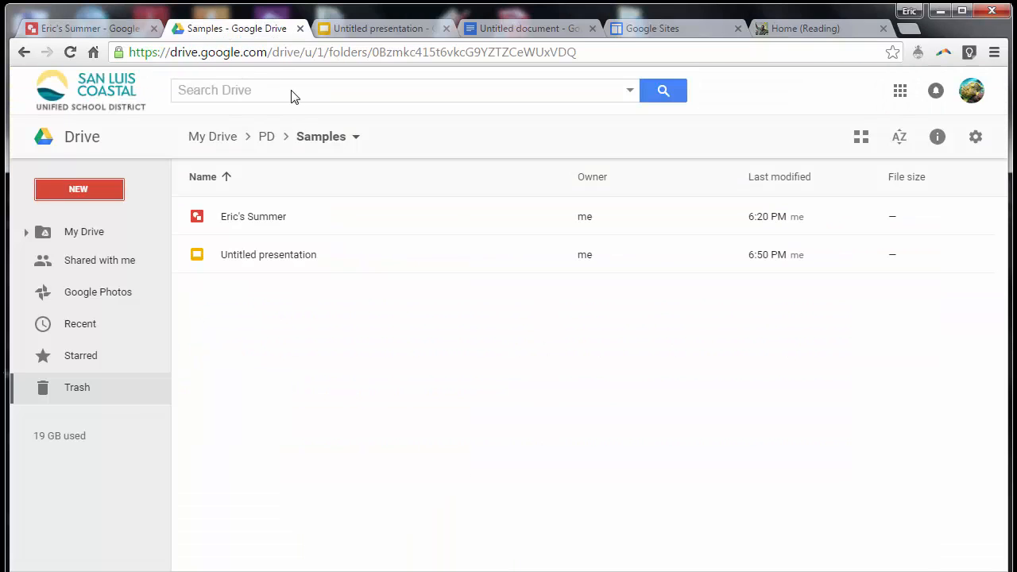
pyautogui.click(112, 196)
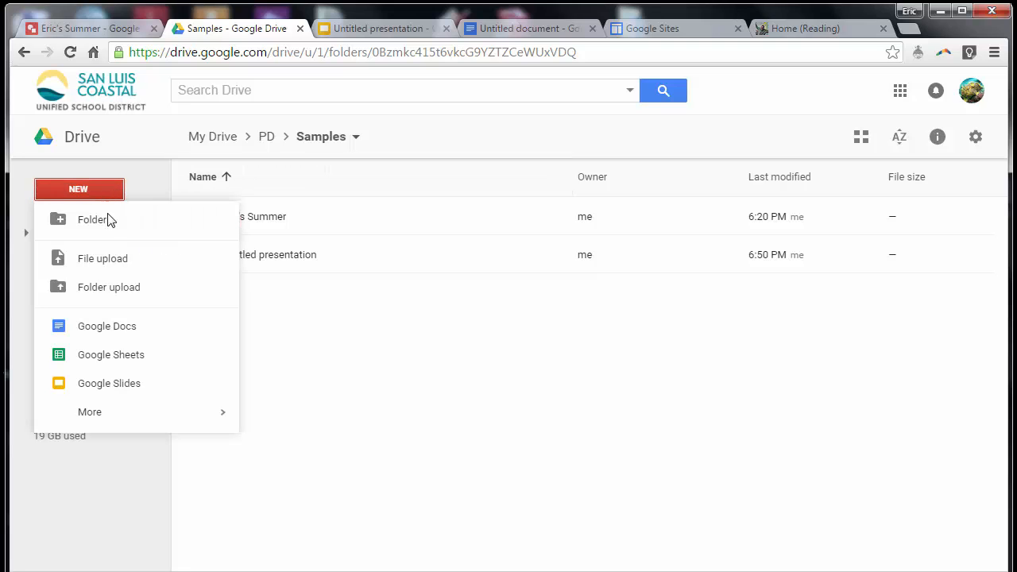
pyautogui.click(113, 262)
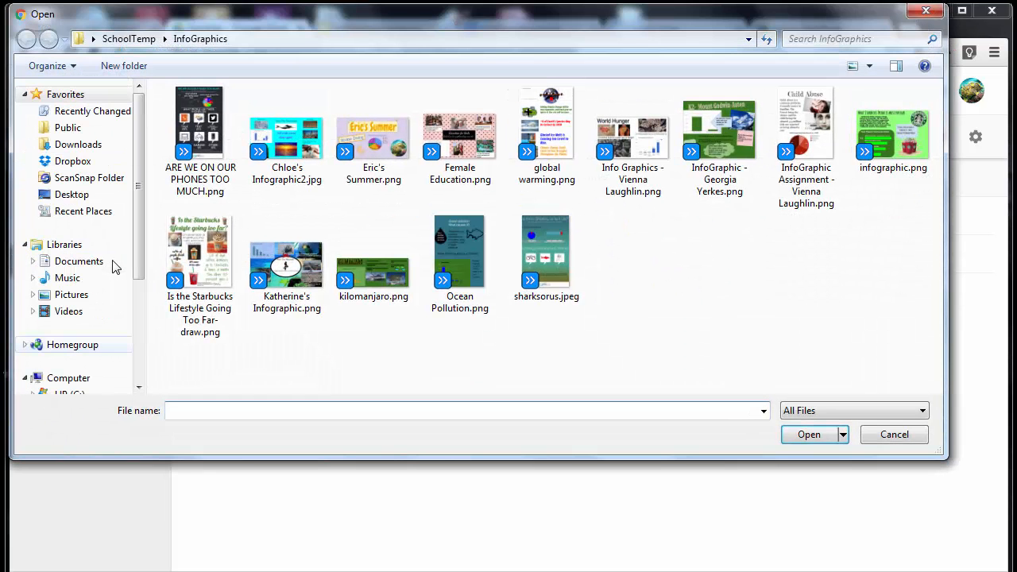
pyautogui.doubleClick(367, 149)
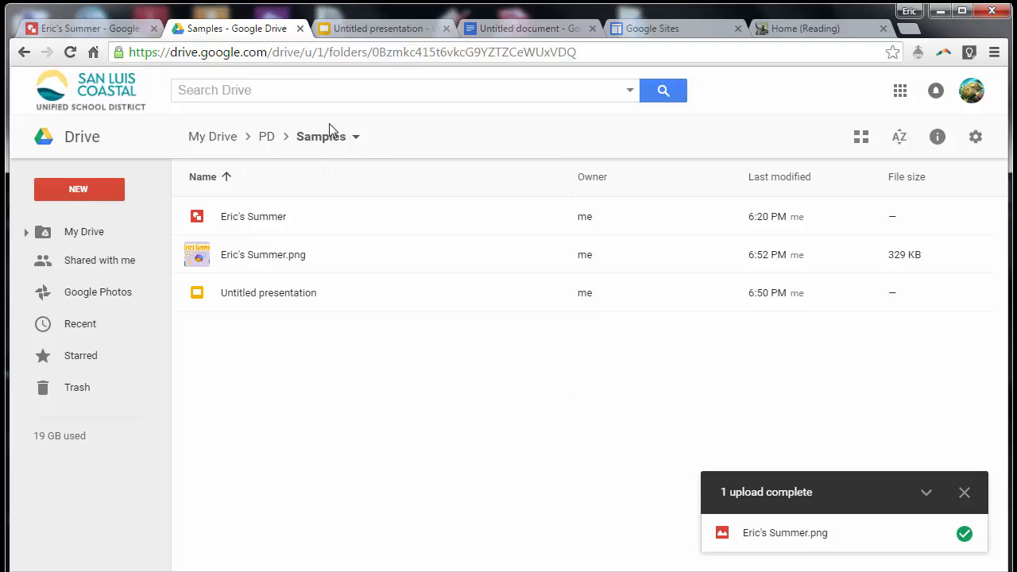
# Return to the Reading site's Home page, open it for editing and add a blank line between the welcome text and the embedded drawing.
pyautogui.click(372, 31)
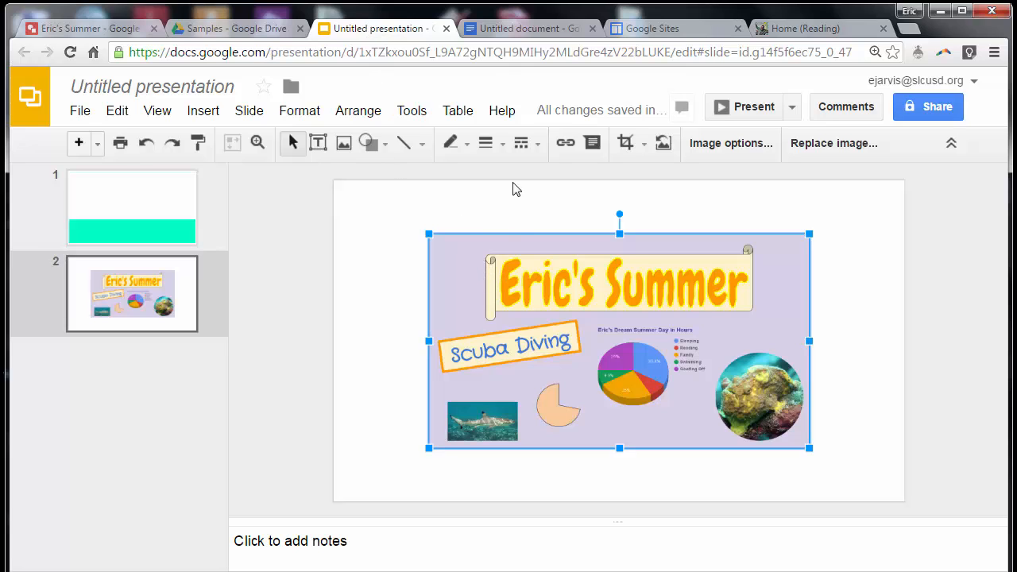
pyautogui.click(675, 30)
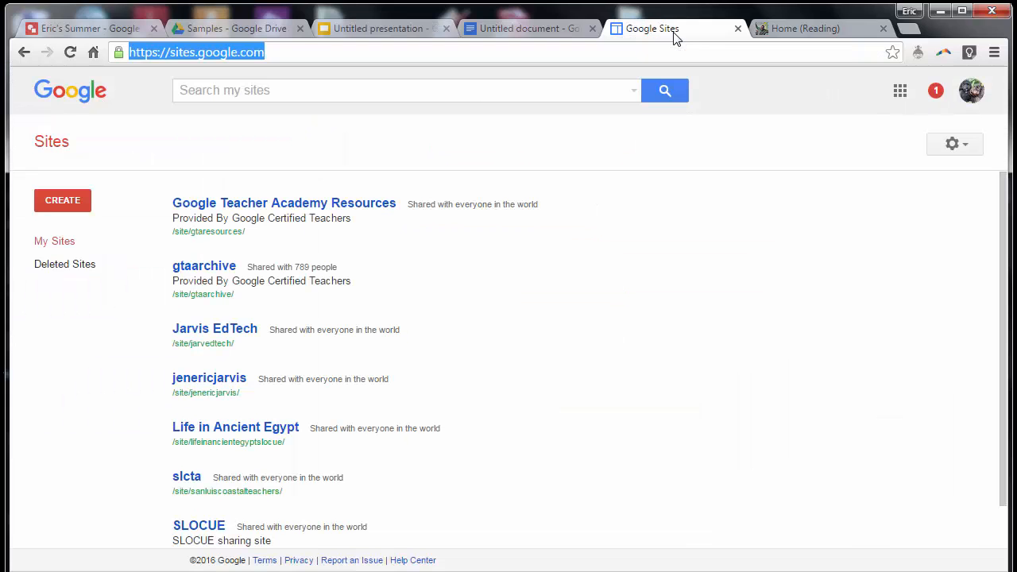
pyautogui.click(850, 27)
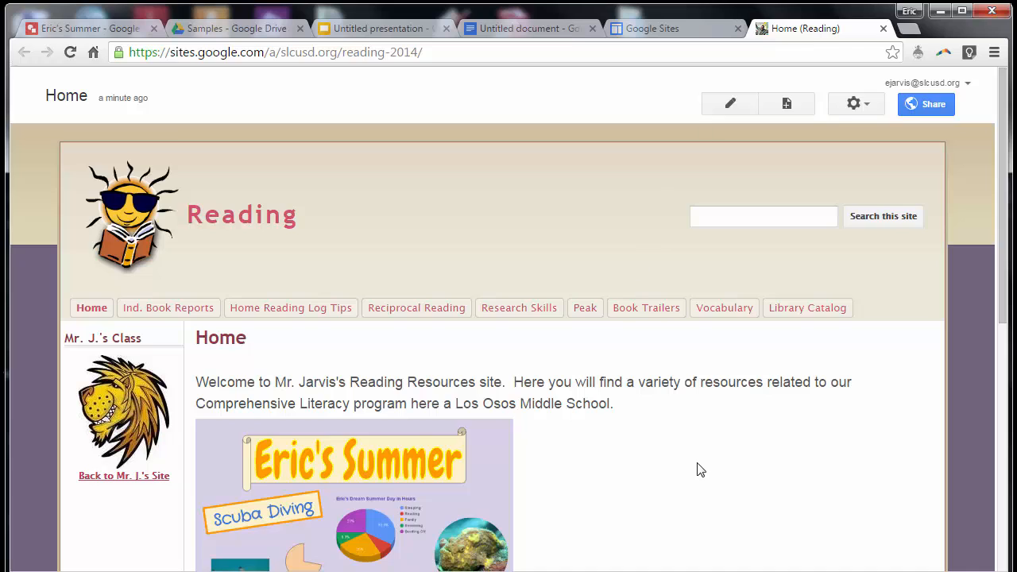
pyautogui.scroll(-2, 561, 380)
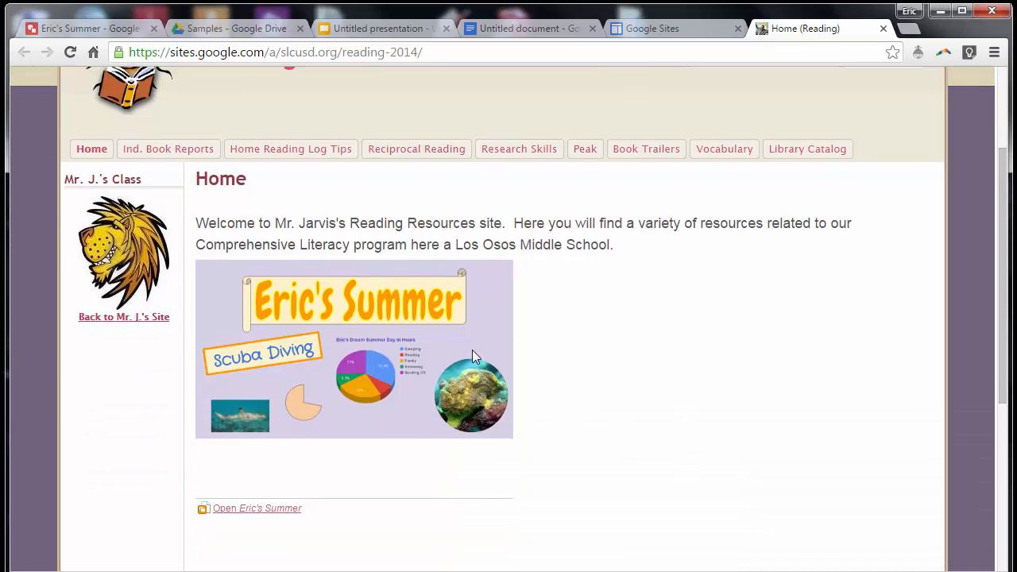
pyautogui.scroll(2, 818, 115)
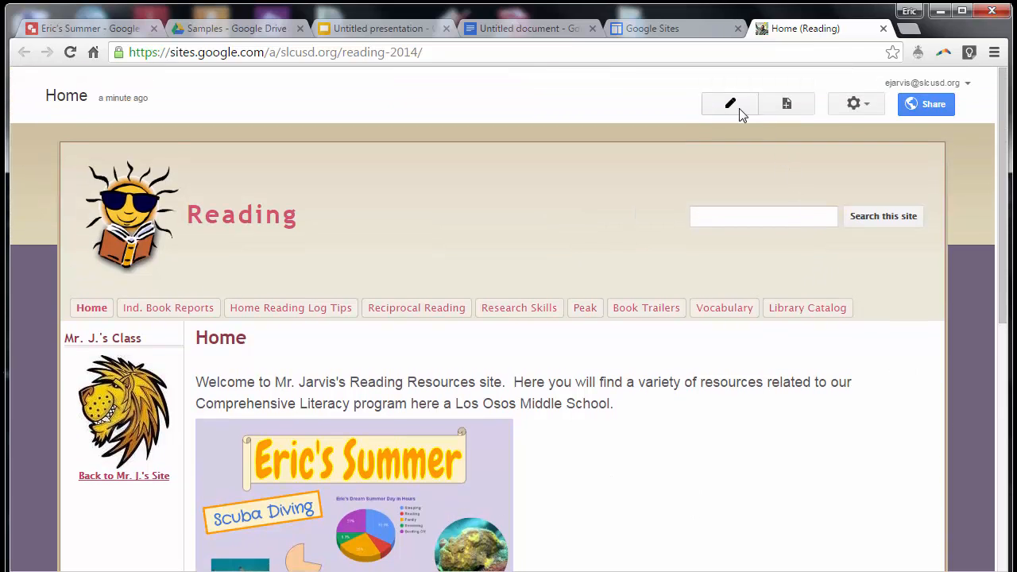
pyautogui.click(737, 108)
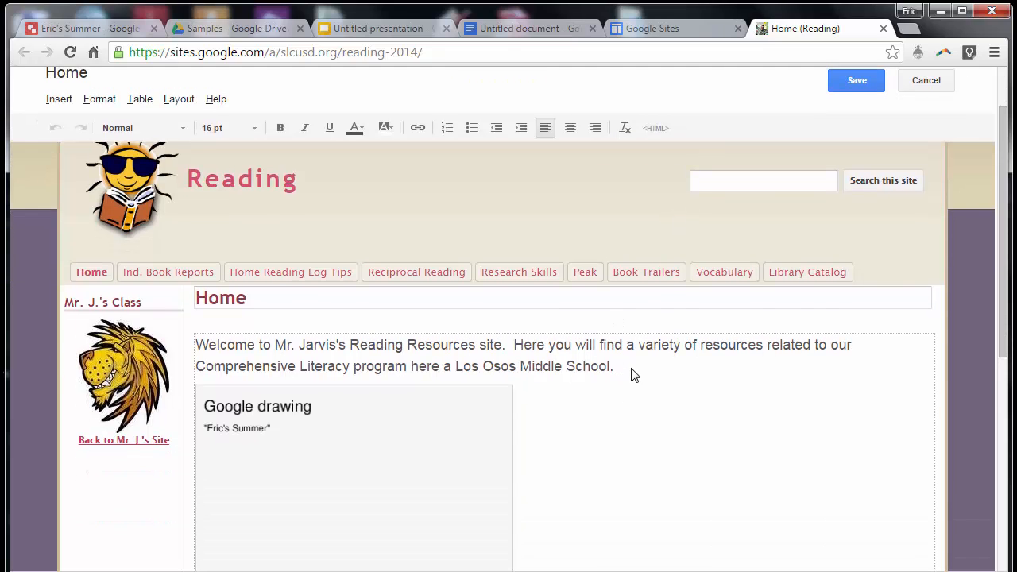
pyautogui.click(635, 372)
pyautogui.press('Return')
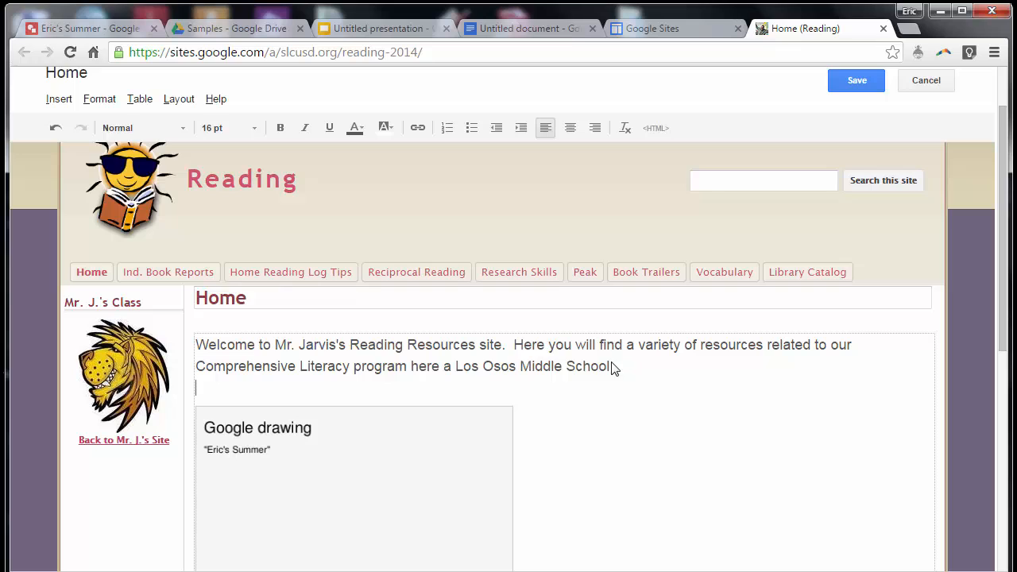
# Insert the newly uploaded Eric's Summer.png from Drive on the blank line, searching the images for "Eric's Summer".
pyautogui.click(58, 98)
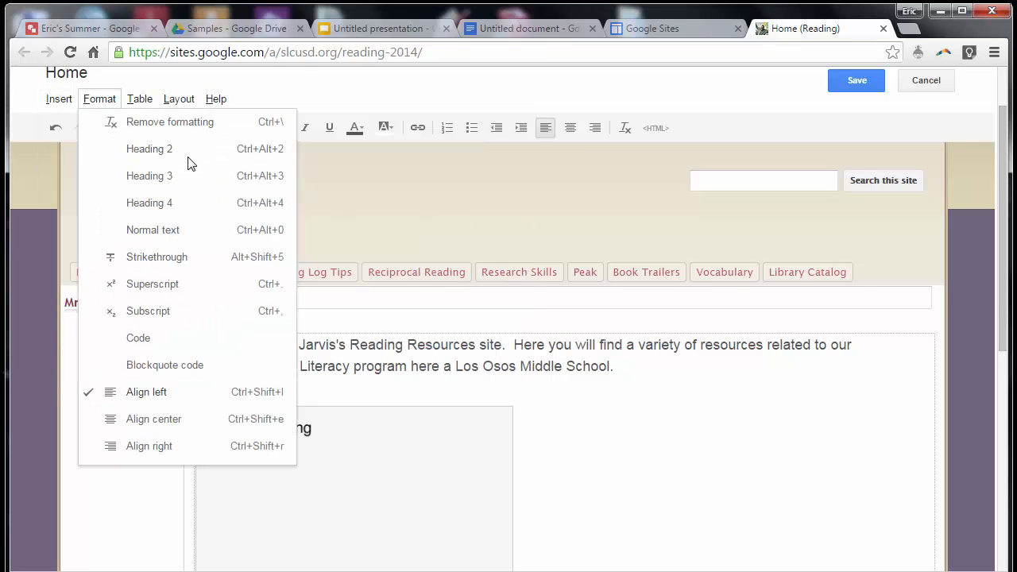
pyautogui.moveTo(443, 240)
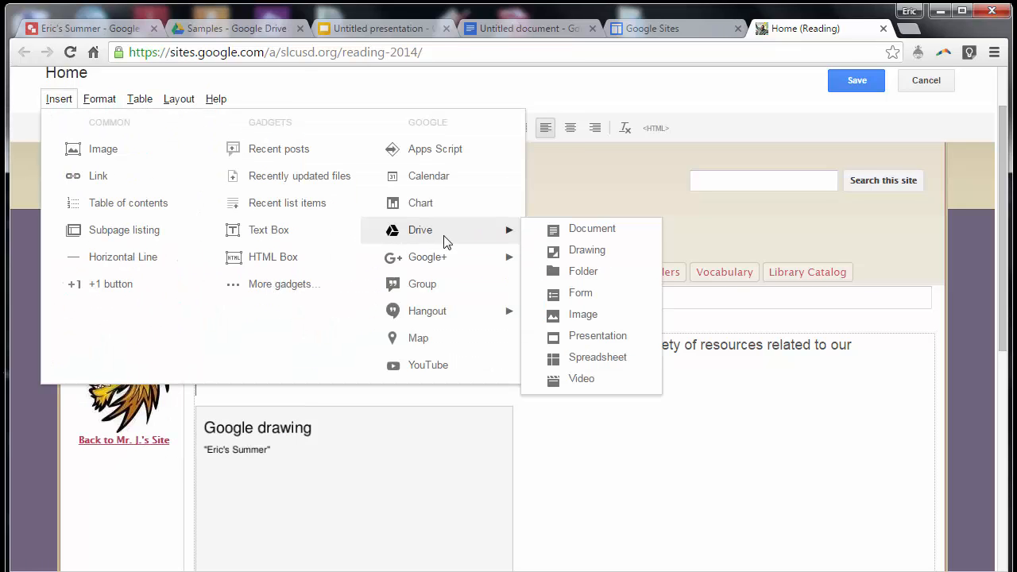
pyautogui.click(592, 316)
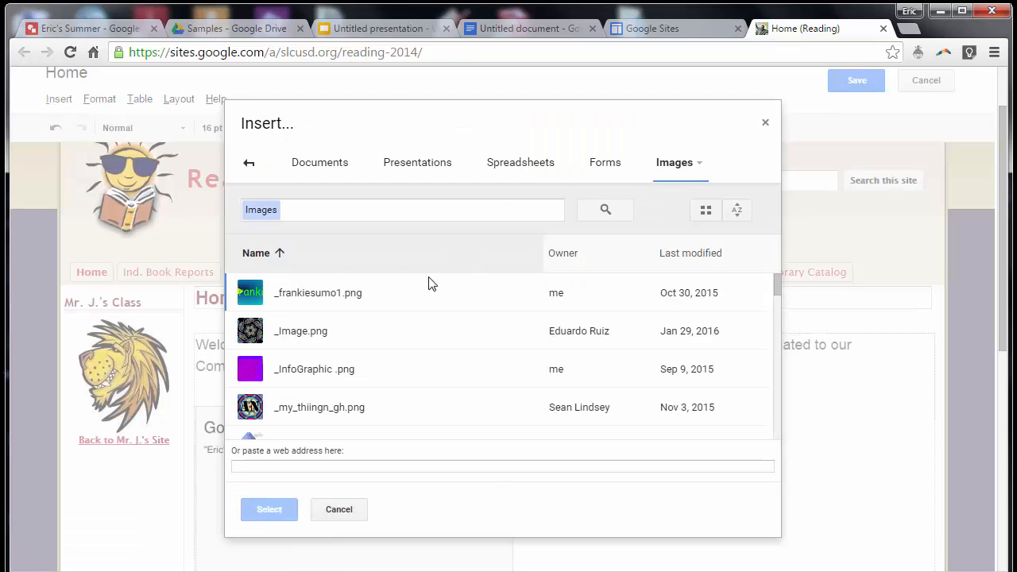
pyautogui.click(392, 217)
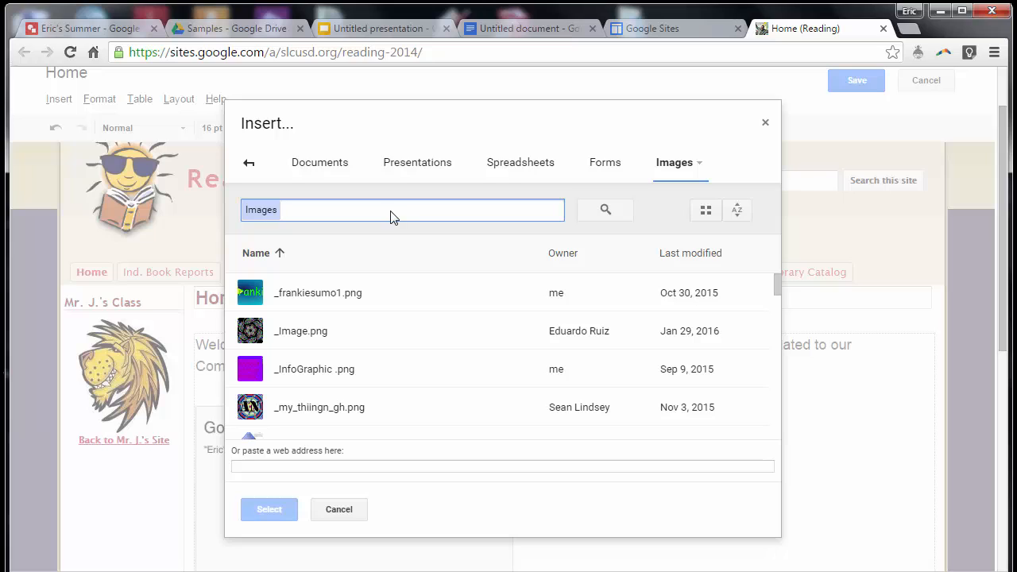
pyautogui.write("Eric's Summer")
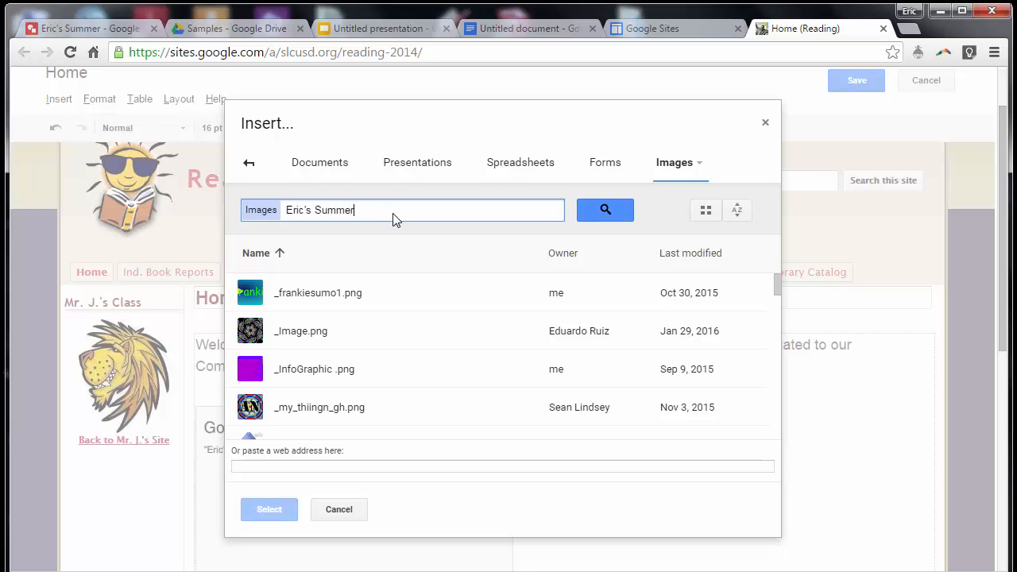
pyautogui.press('Return')
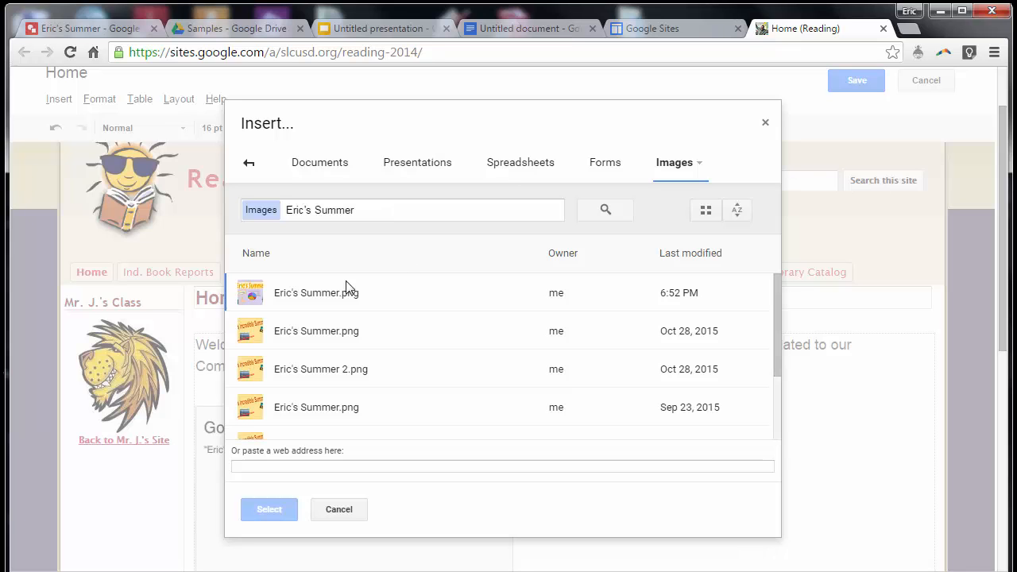
pyautogui.doubleClick(316, 296)
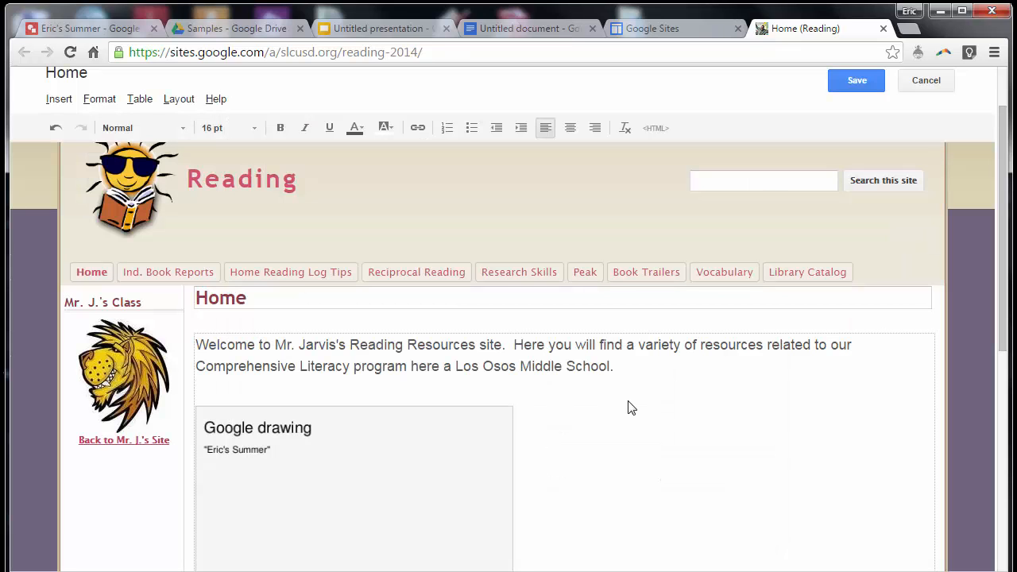
# Set the inserted Eric's Summer.png image to size M.
pyautogui.scroll(-3, 612, 401)
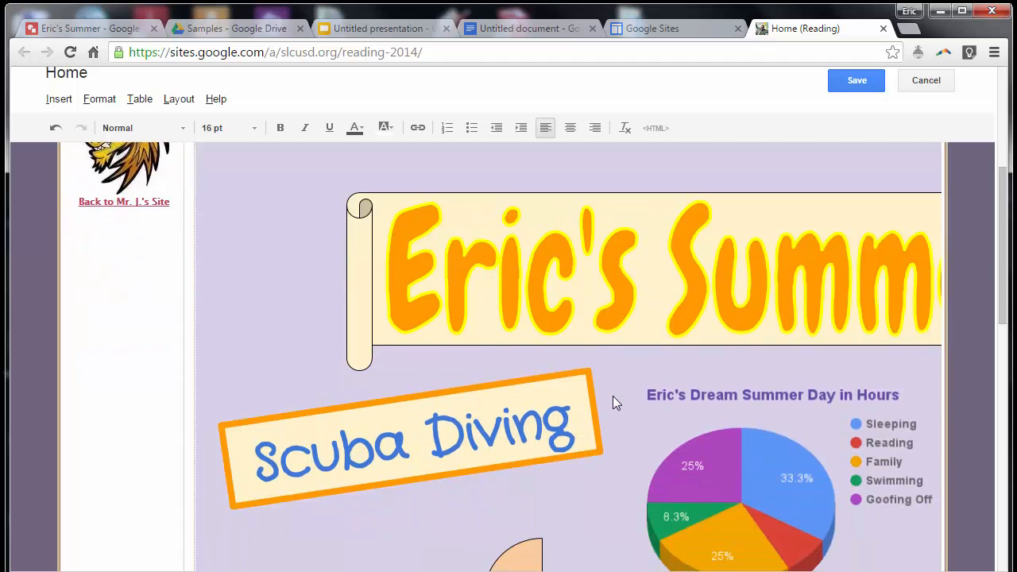
pyautogui.scroll(-4, 599, 403)
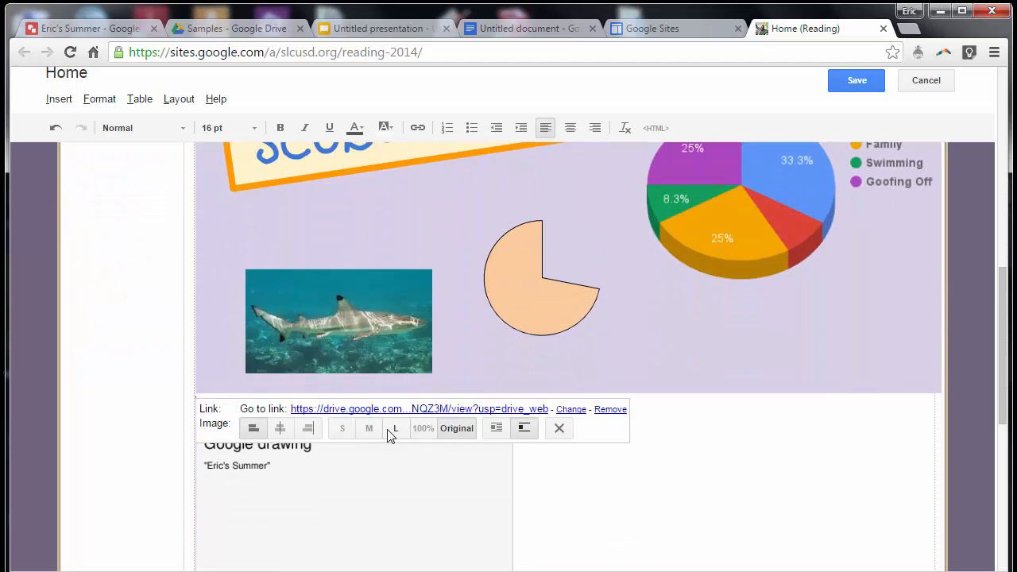
pyautogui.scroll(-5, 368, 433)
pyautogui.scroll(4, 556, 358)
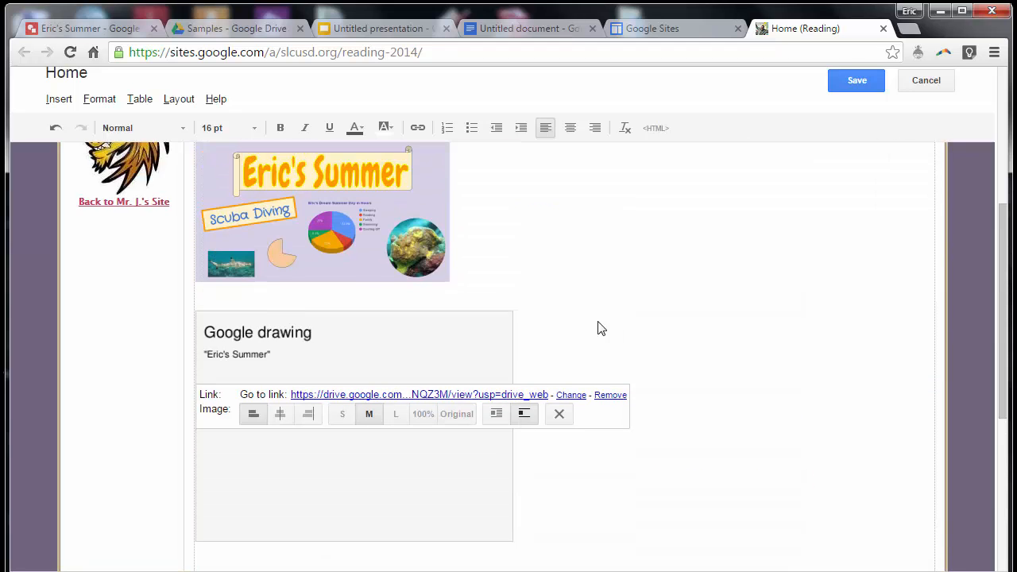
pyautogui.scroll(3, 722, 164)
# Save the Home page and check the inserted image alongside the embedded drawing.
pyautogui.click(856, 83)
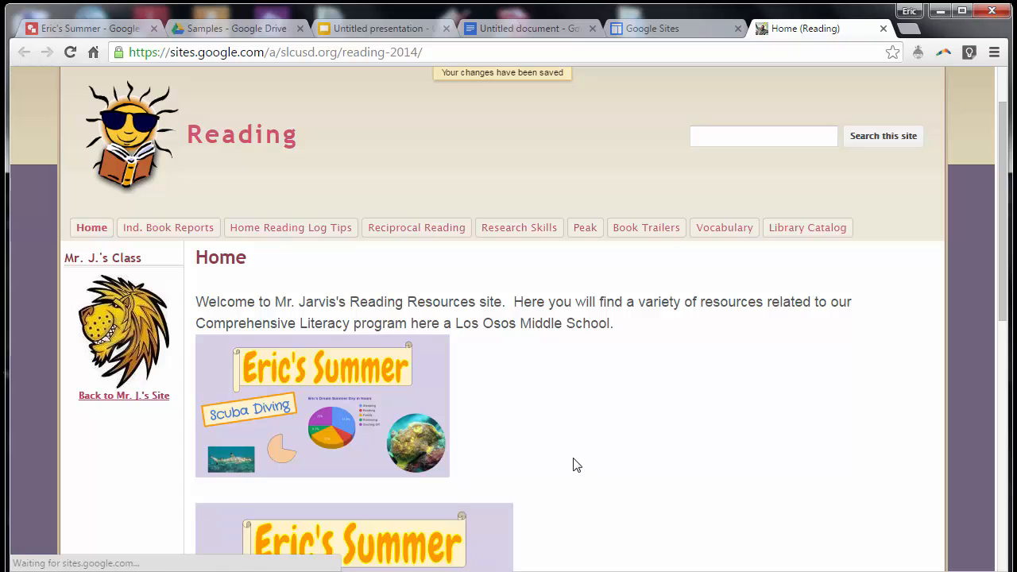
pyautogui.scroll(-1, 627, 445)
pyautogui.scroll(-2, 628, 445)
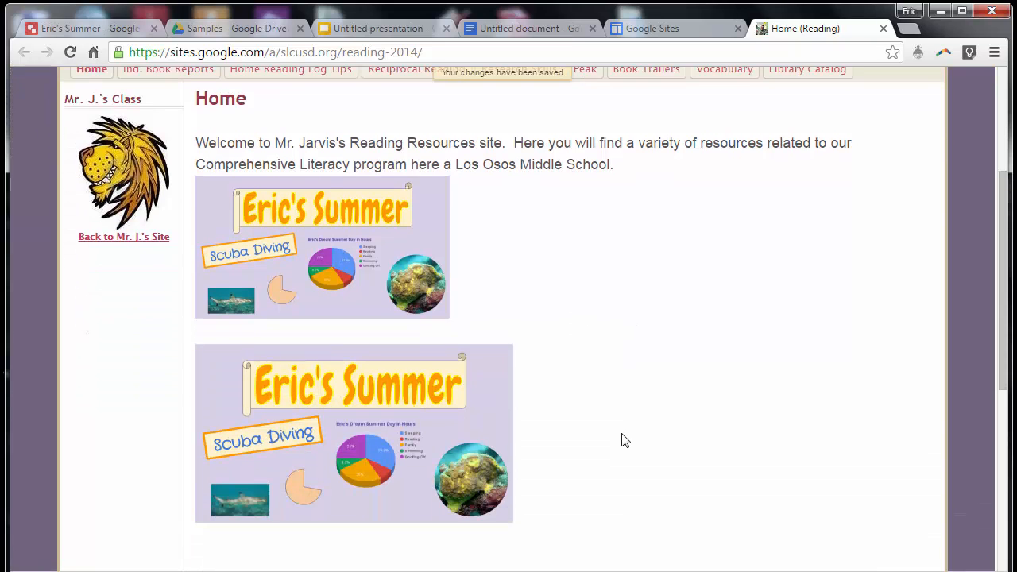
pyautogui.scroll(1, 620, 433)
pyautogui.scroll(2, 602, 425)
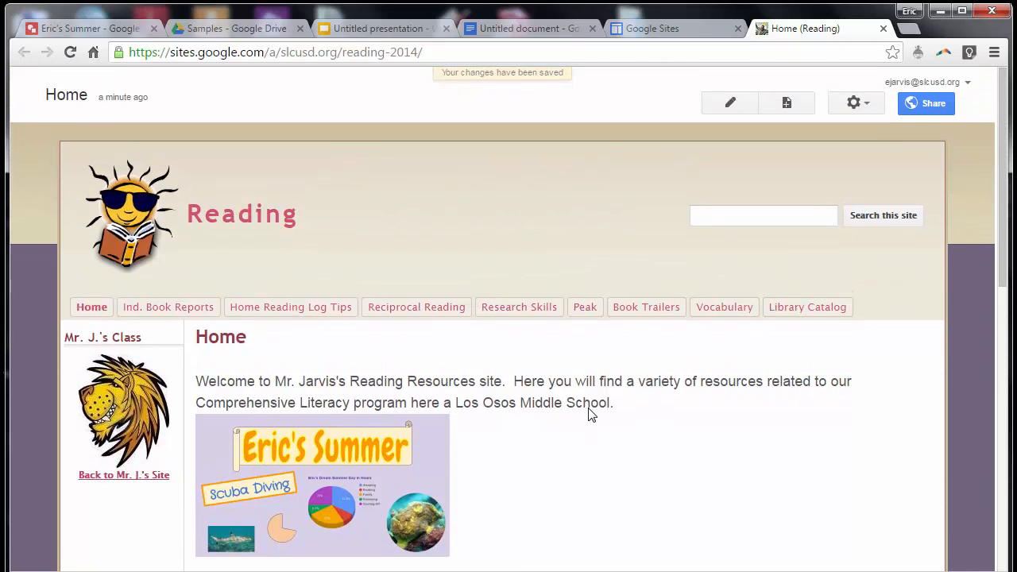
pyautogui.click(742, 106)
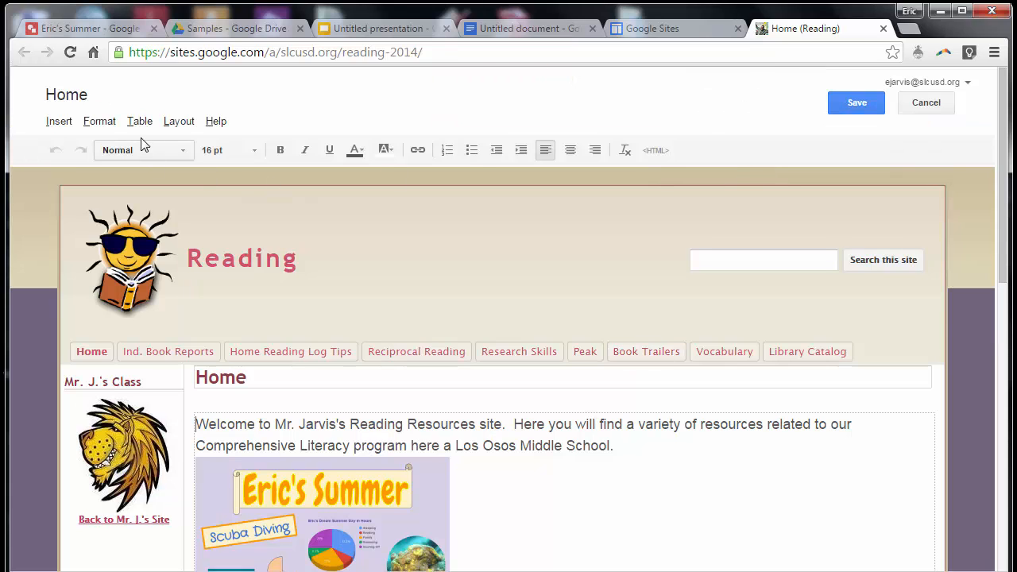
pyautogui.click(48, 123)
pyautogui.click(100, 170)
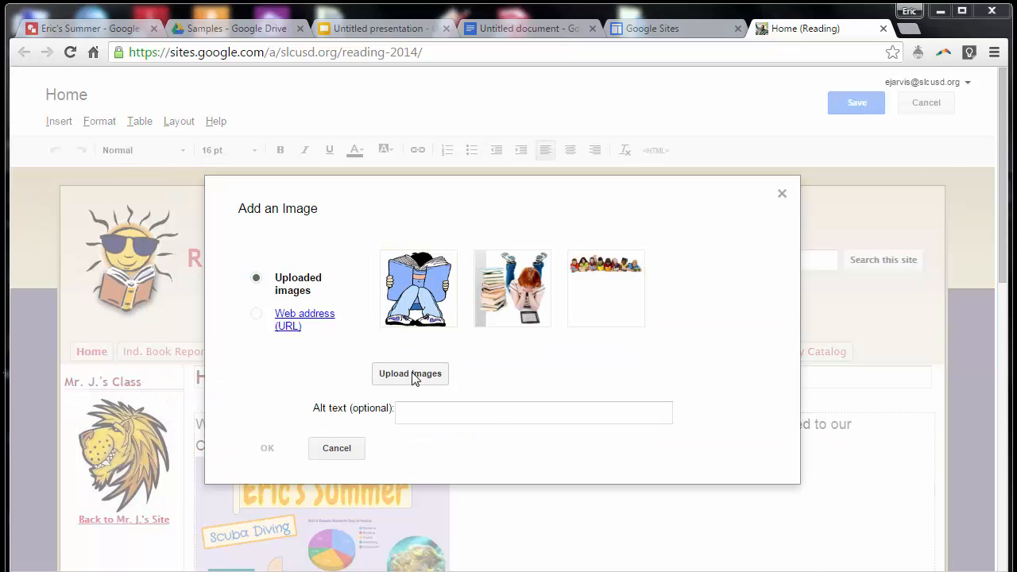
pyautogui.click(410, 374)
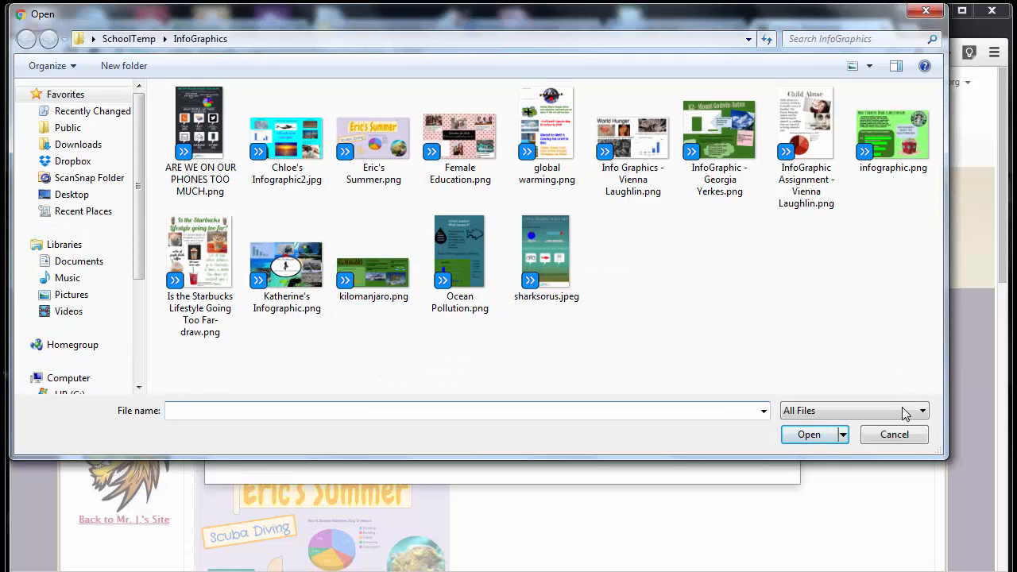
pyautogui.click(894, 433)
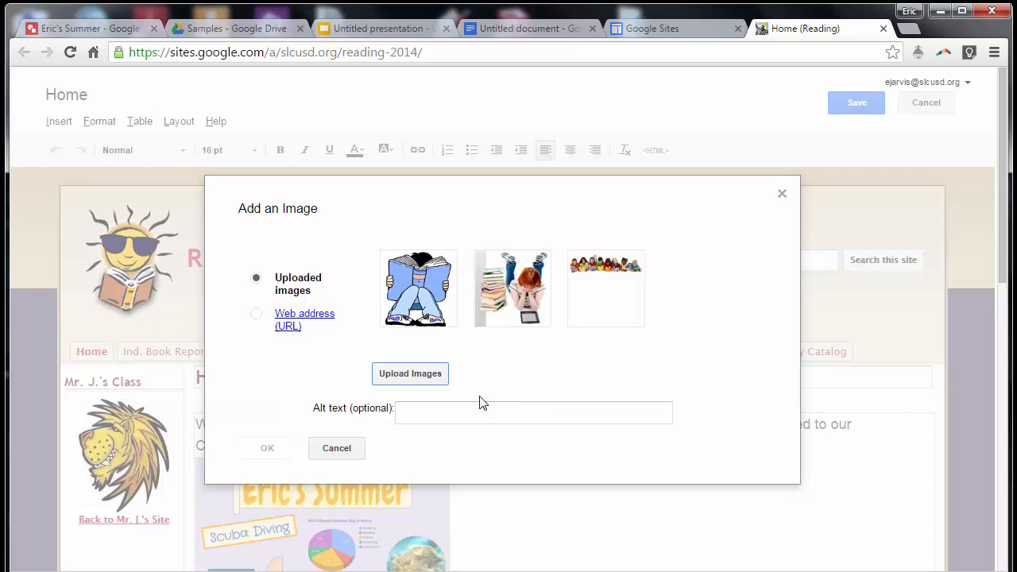
pyautogui.click(356, 449)
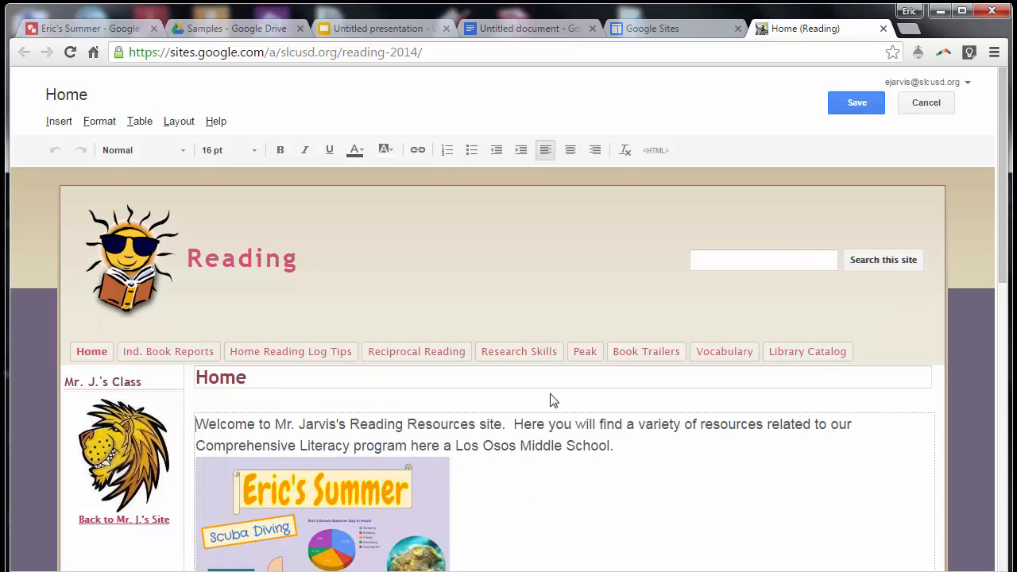
pyautogui.scroll(-3, 548, 413)
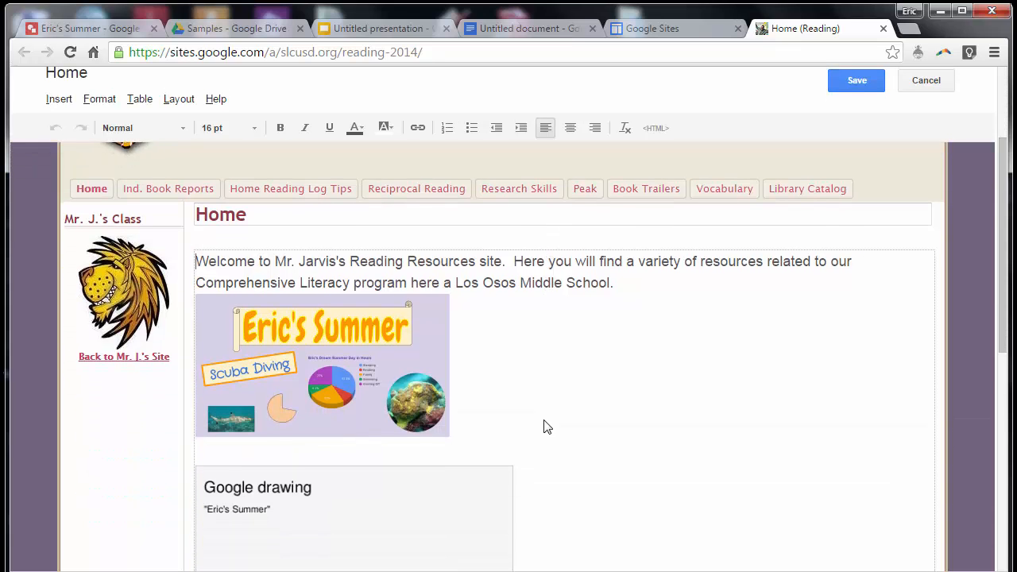
pyautogui.scroll(2, 491, 421)
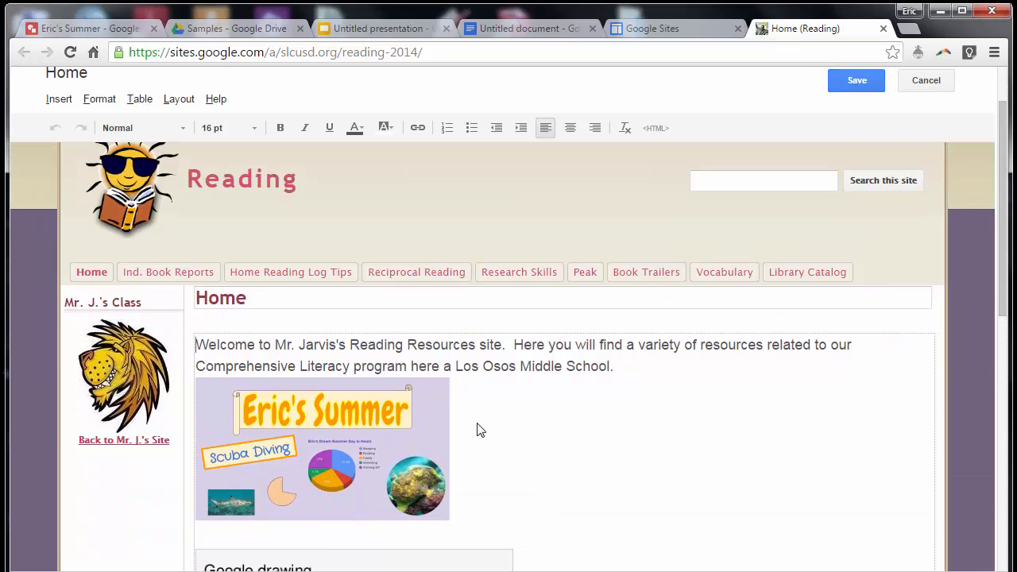
pyautogui.scroll(-1, 480, 430)
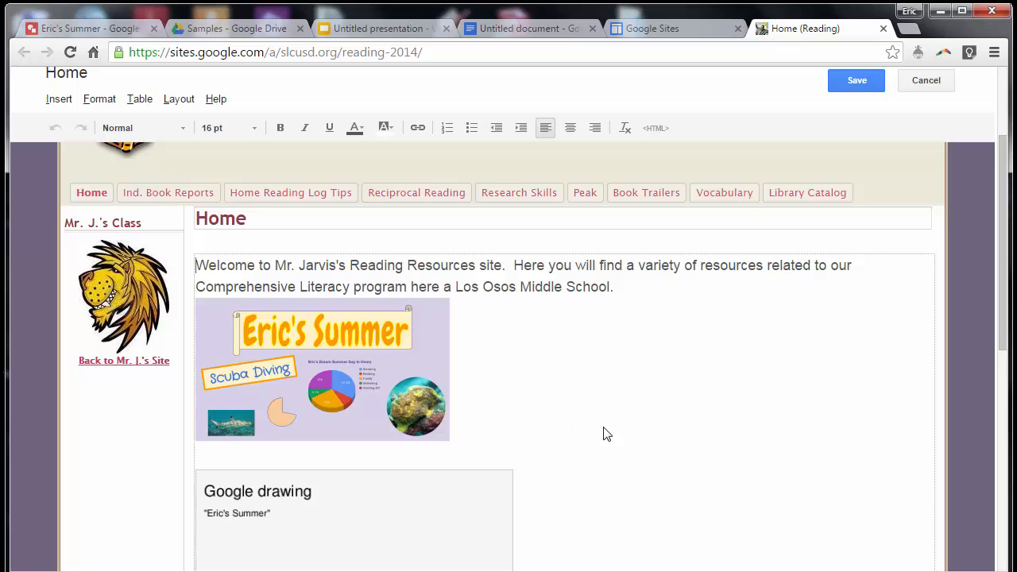
pyautogui.moveTo(645, 440)
pyautogui.mouseDown()
pyautogui.moveTo(554, 429)
pyautogui.moveTo(464, 390)
pyautogui.mouseUp()
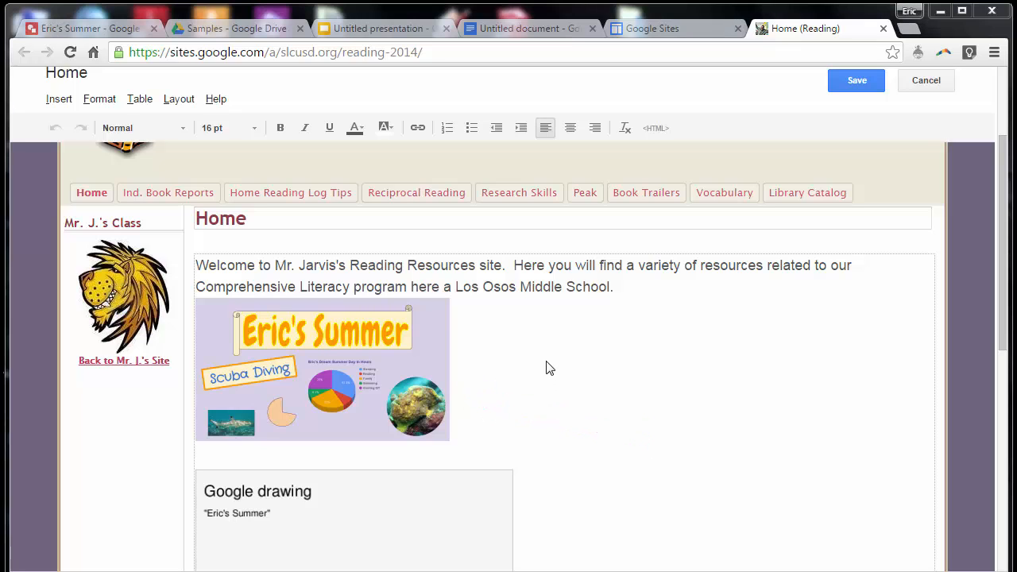
# Switch to the Eric's Summer drawing in Google Drawings.
pyautogui.click(382, 28)
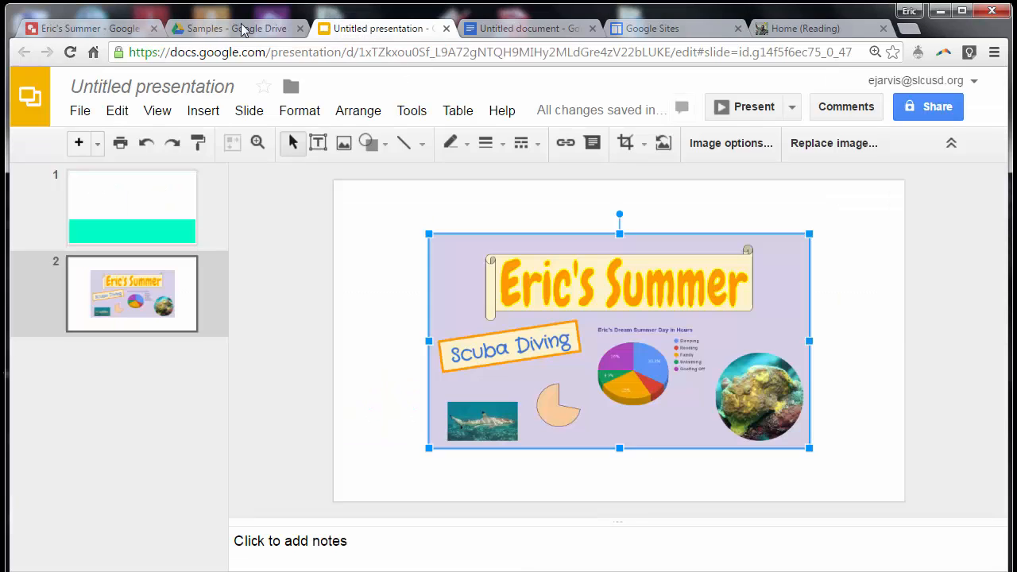
pyautogui.click(92, 28)
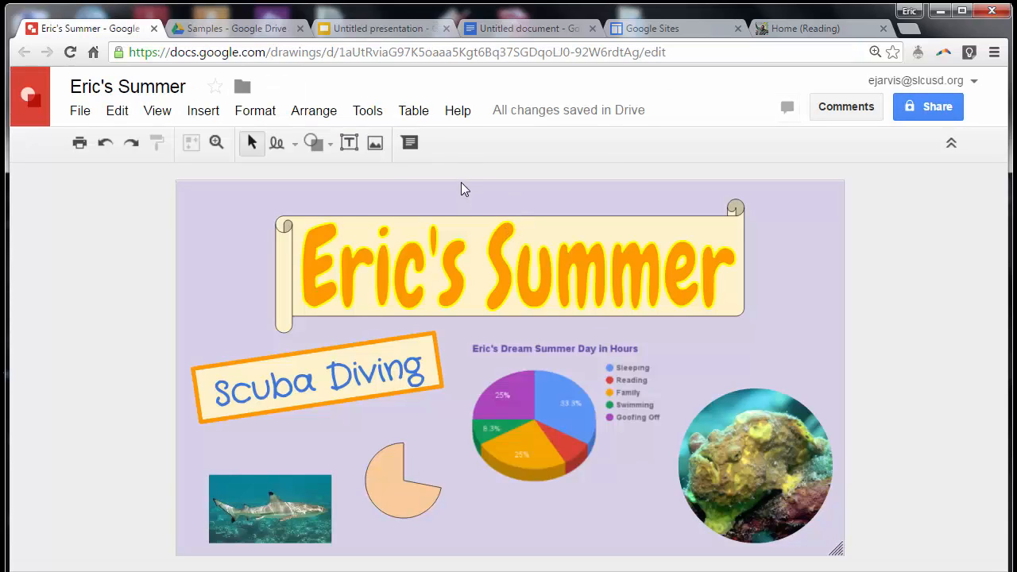